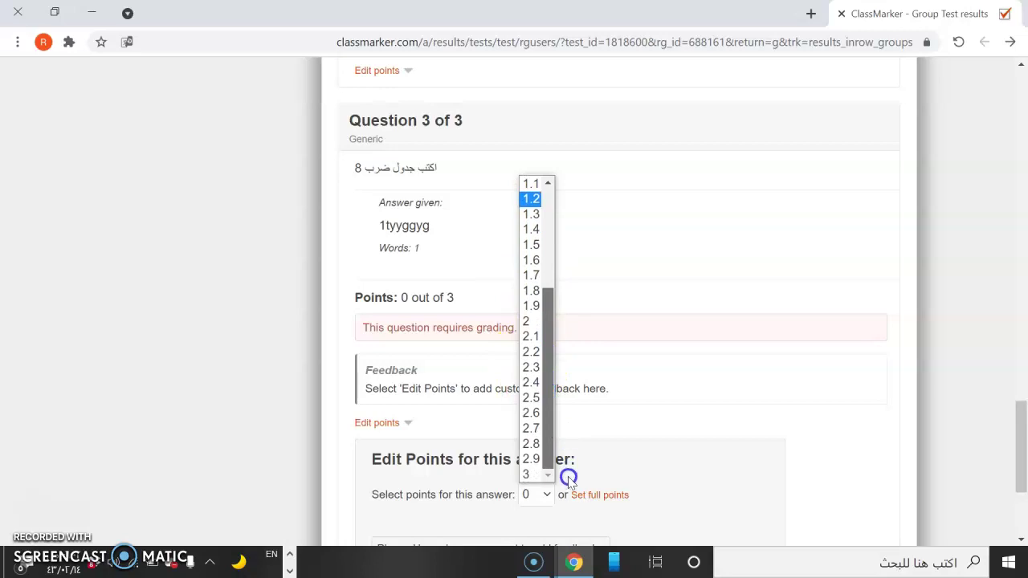
Grade the Question 3 answer 3 out of 3 and save, lifting the result to 66.7%.
left_click(564, 474)
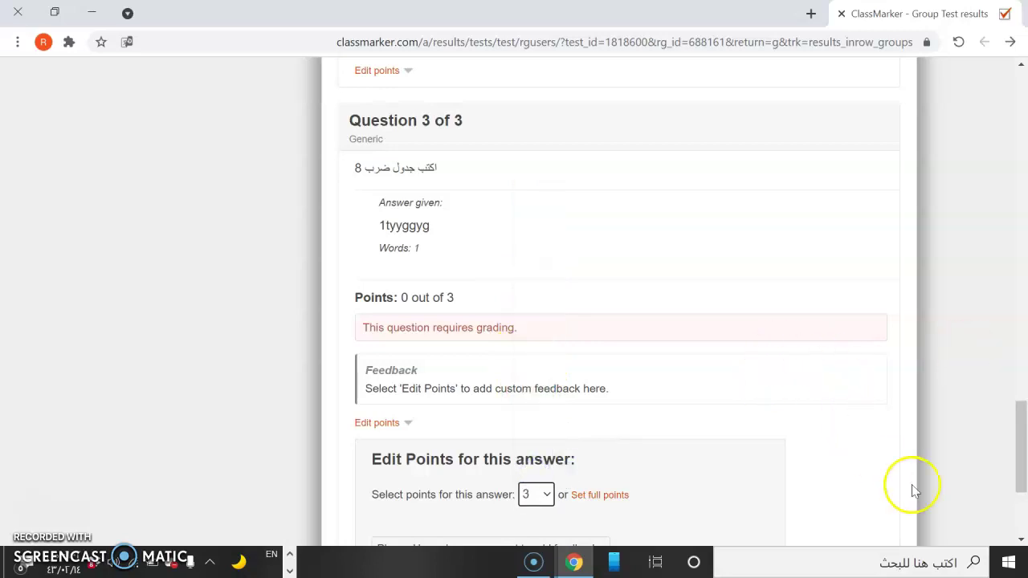
left_click_drag(1017, 472, 1022, 518)
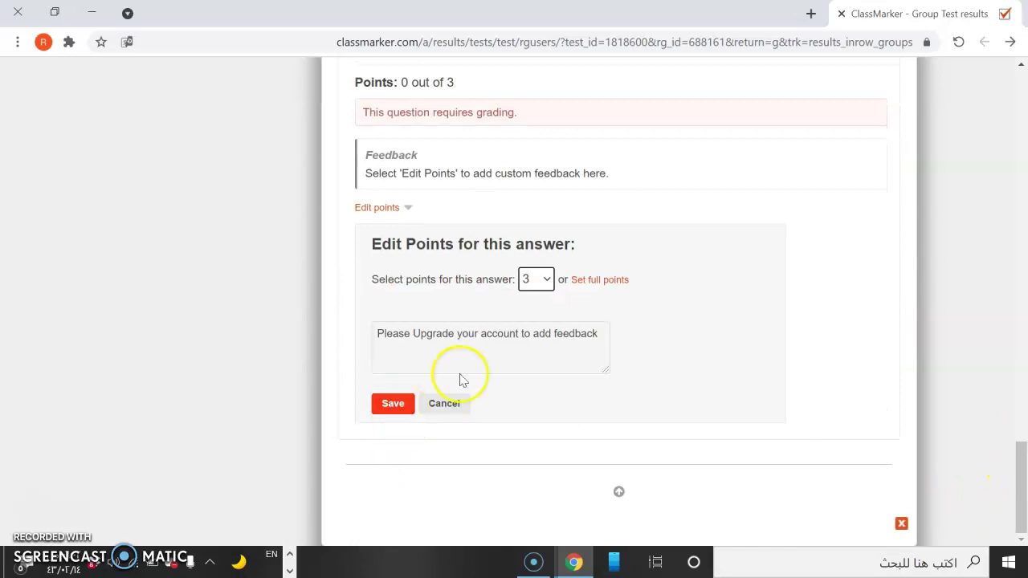
left_click(384, 403)
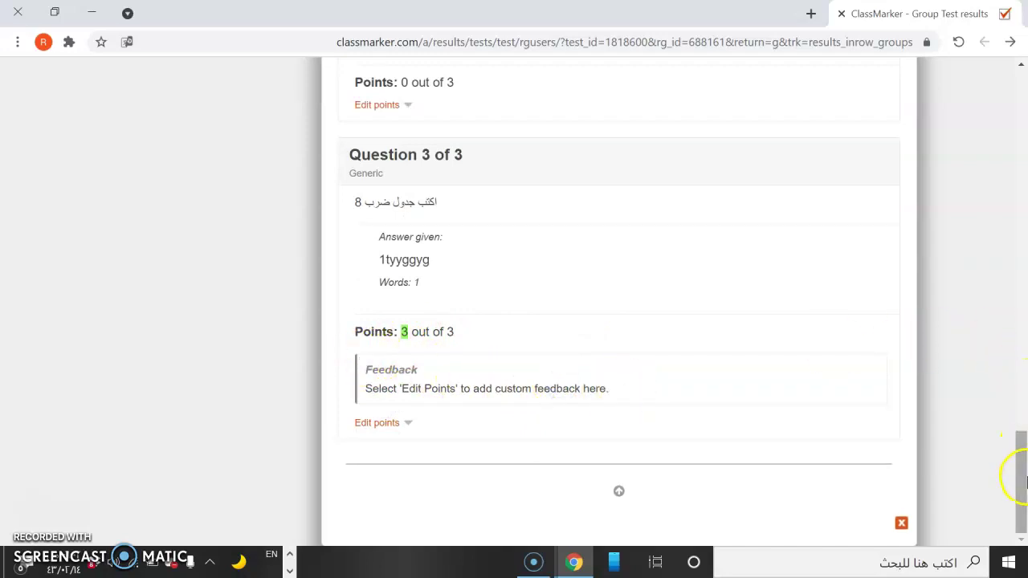
left_click_drag(1024, 482, 1022, 209)
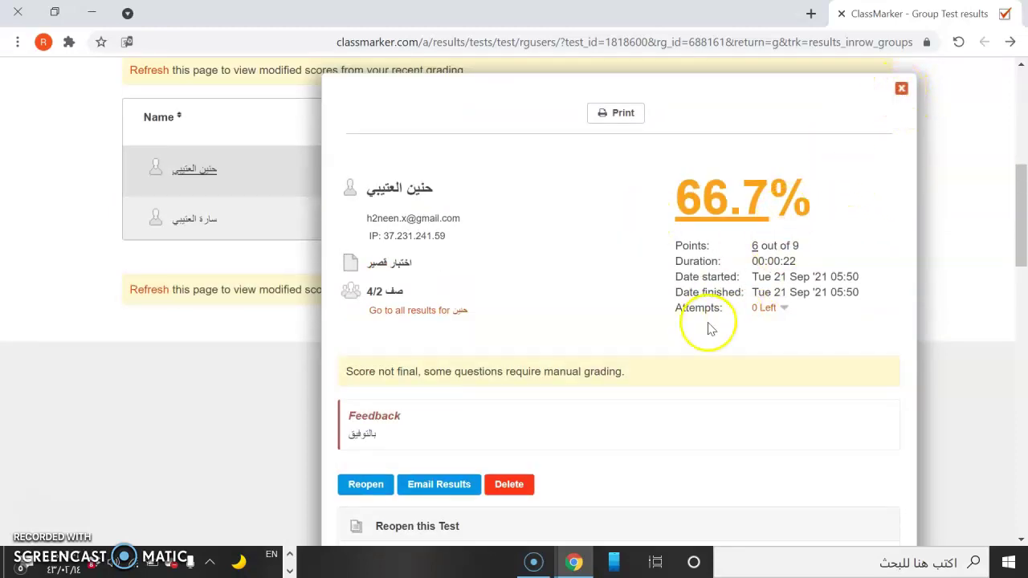
Close the student's result popup, leaving the Attempts setting unchanged.
left_click(780, 310)
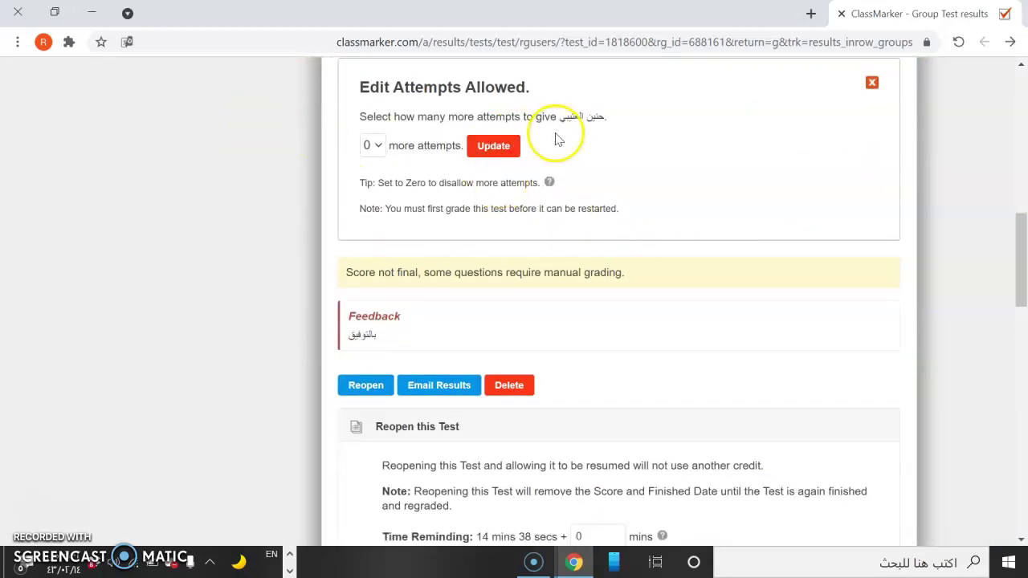
left_click_drag(1020, 281, 1018, 184)
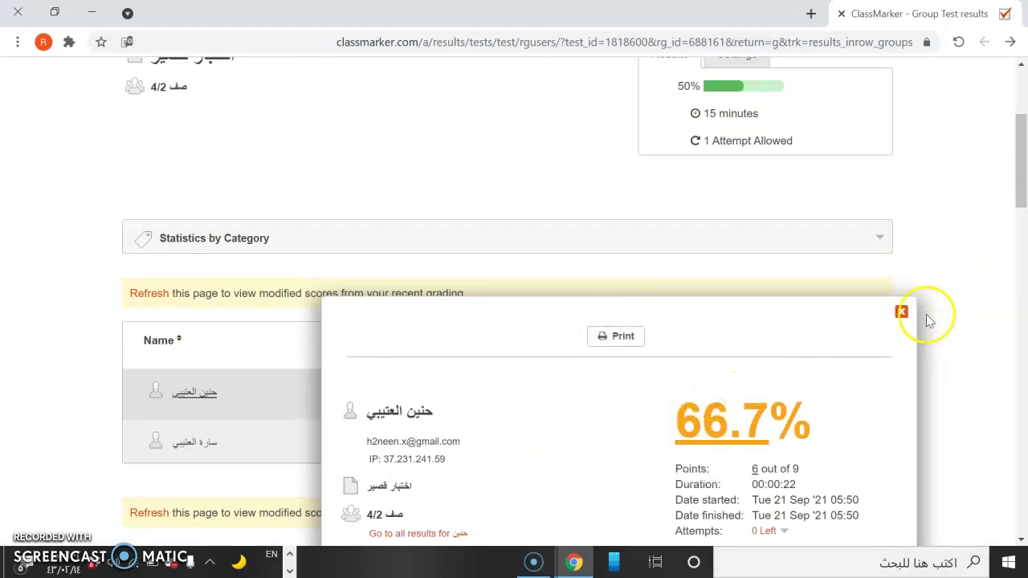
left_click(901, 312)
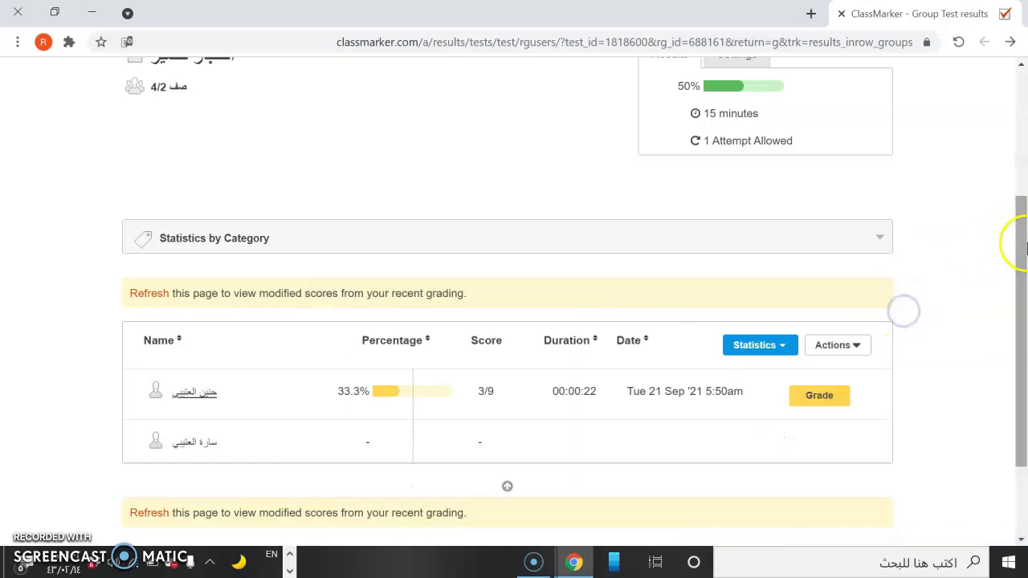
left_click_drag(1022, 276, 1019, 194)
Go to Groups and expand صف 4/2 to browse its statistics options.
left_click(820, 110)
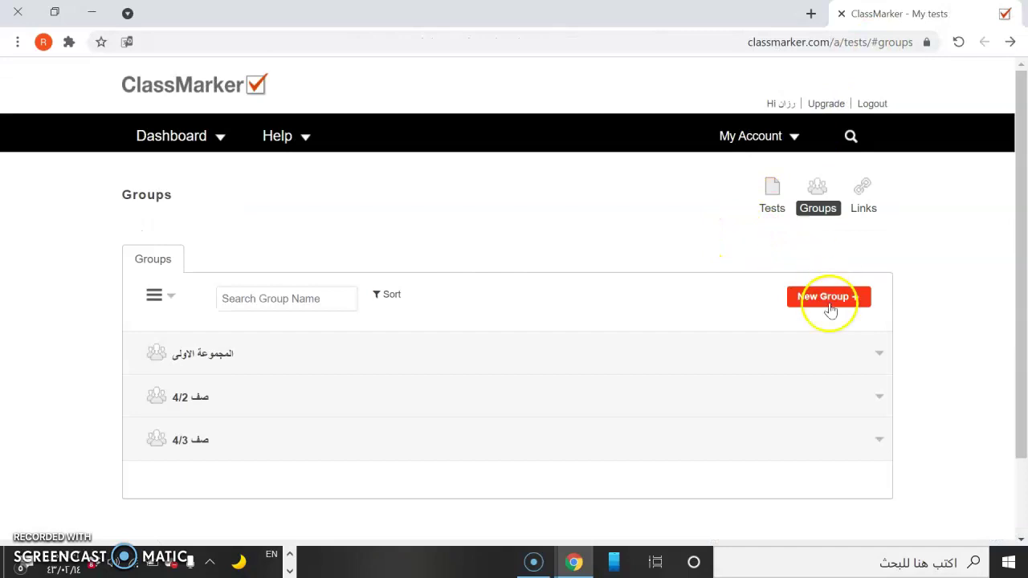
left_click(840, 390)
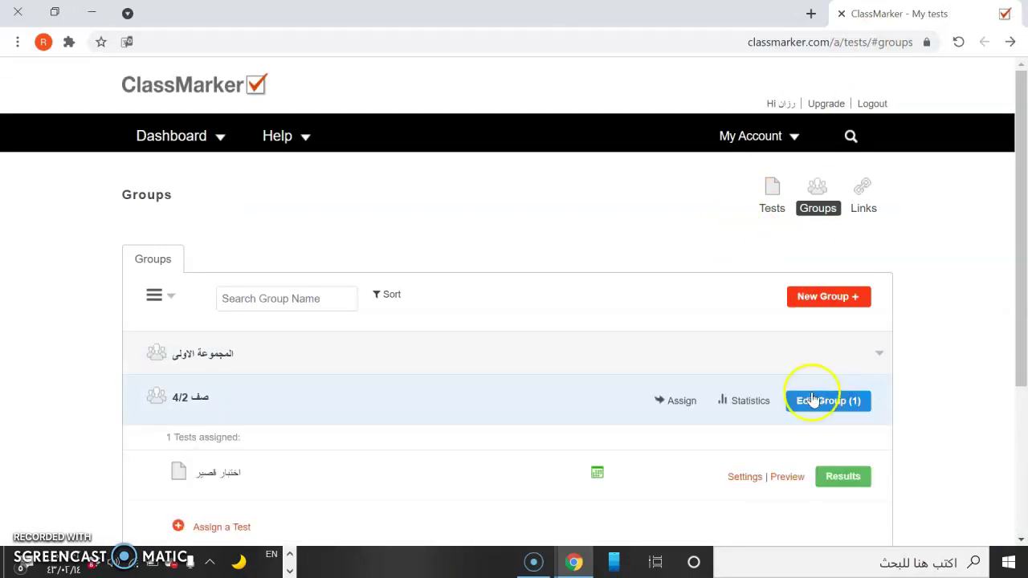
left_click(776, 402)
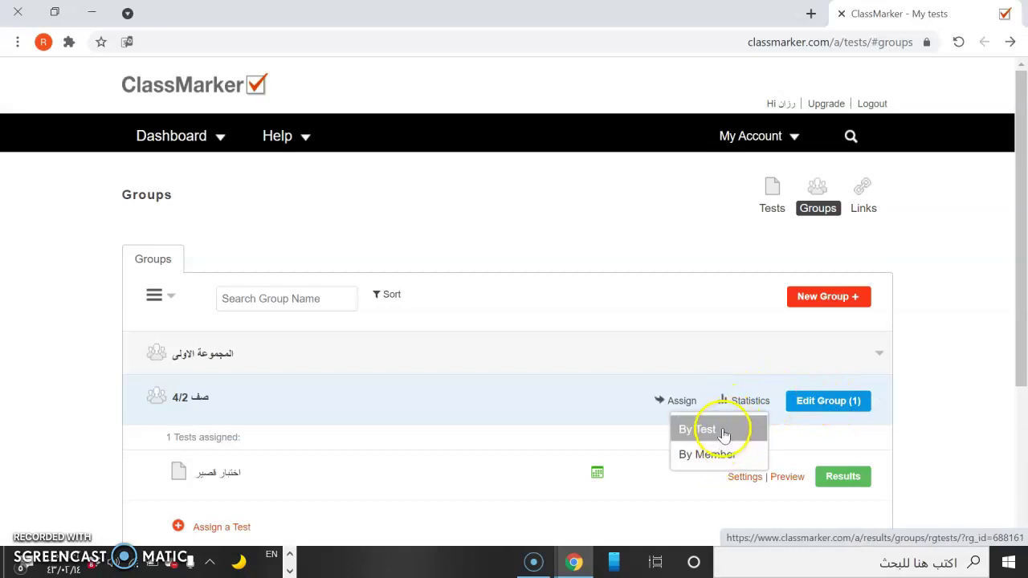
left_click(677, 404)
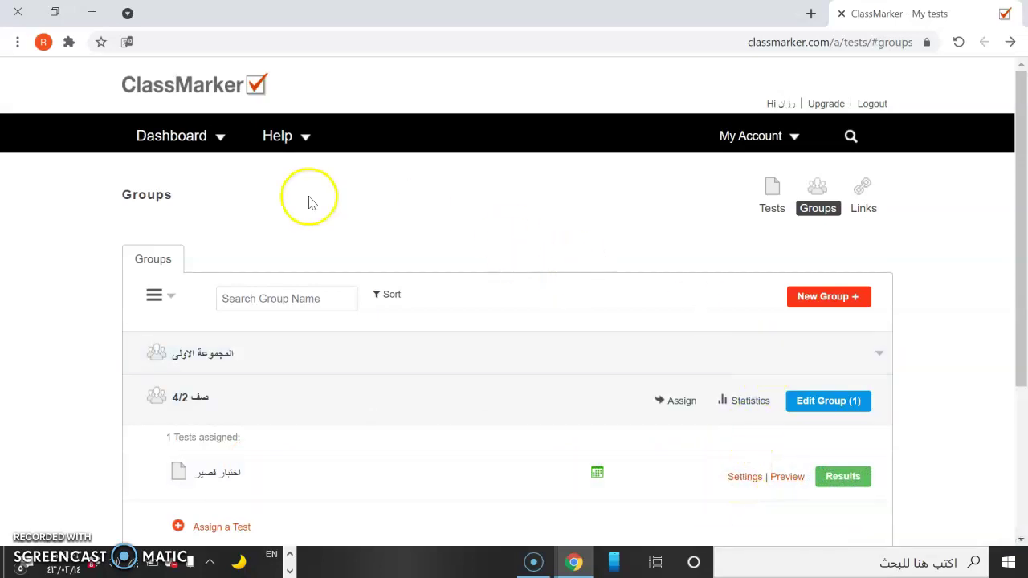
mouse_move(150, 140)
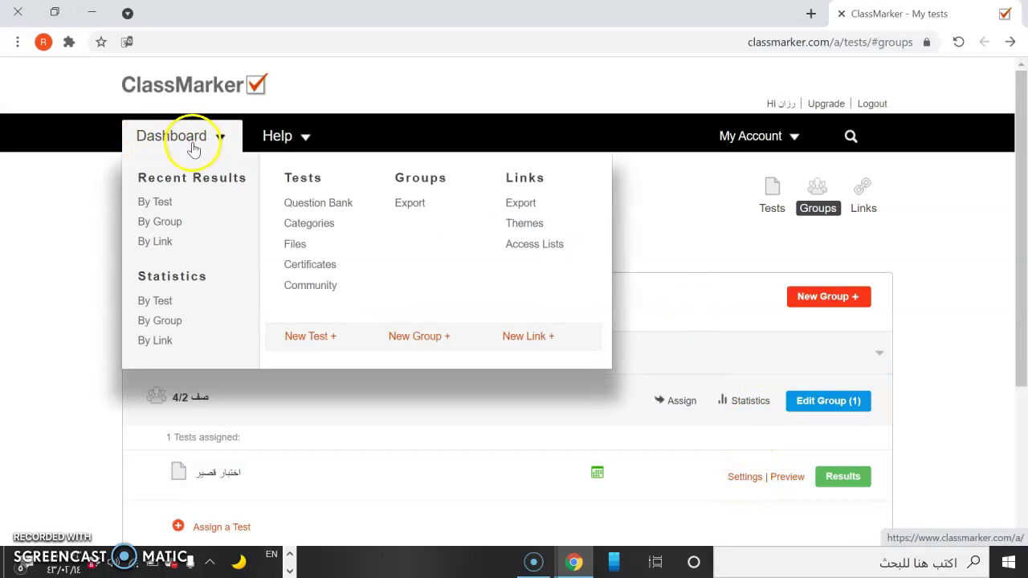
left_click(737, 401)
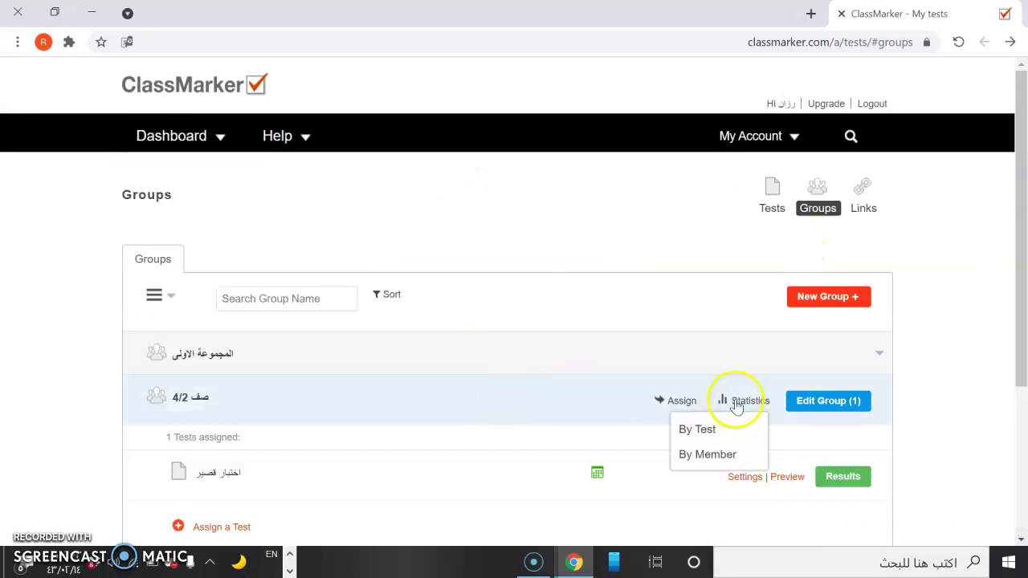
left_click(521, 397)
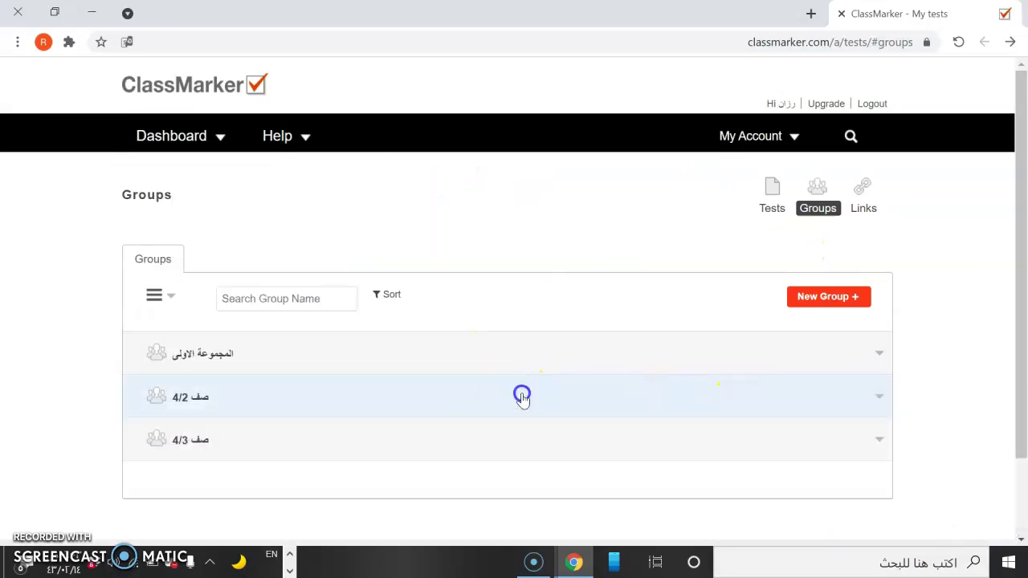
left_click(521, 397)
Look at the test اختبار قصير, then return and open صف 4/2 for editing.
left_click_drag(1018, 349, 1022, 417)
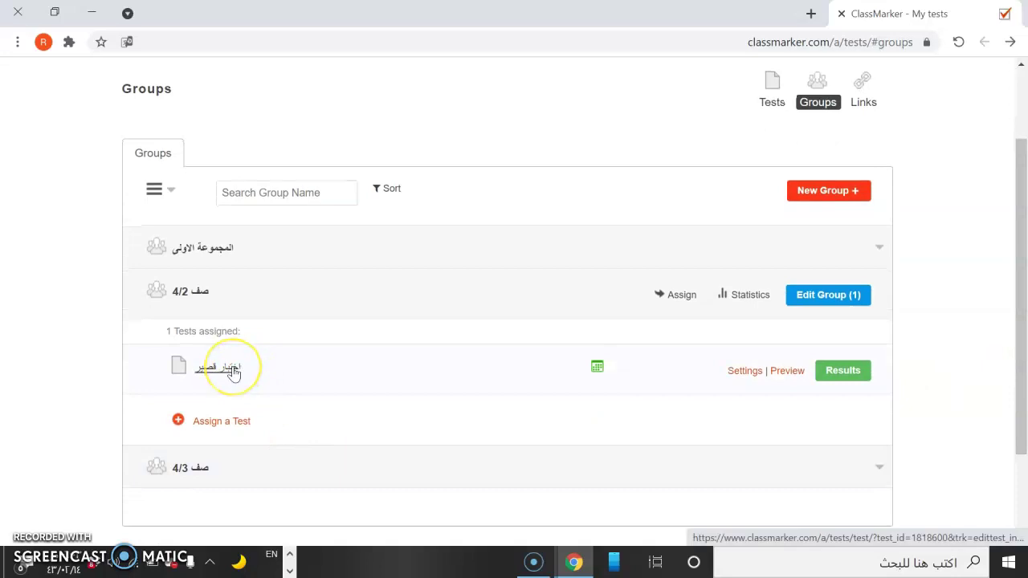
left_click(232, 367)
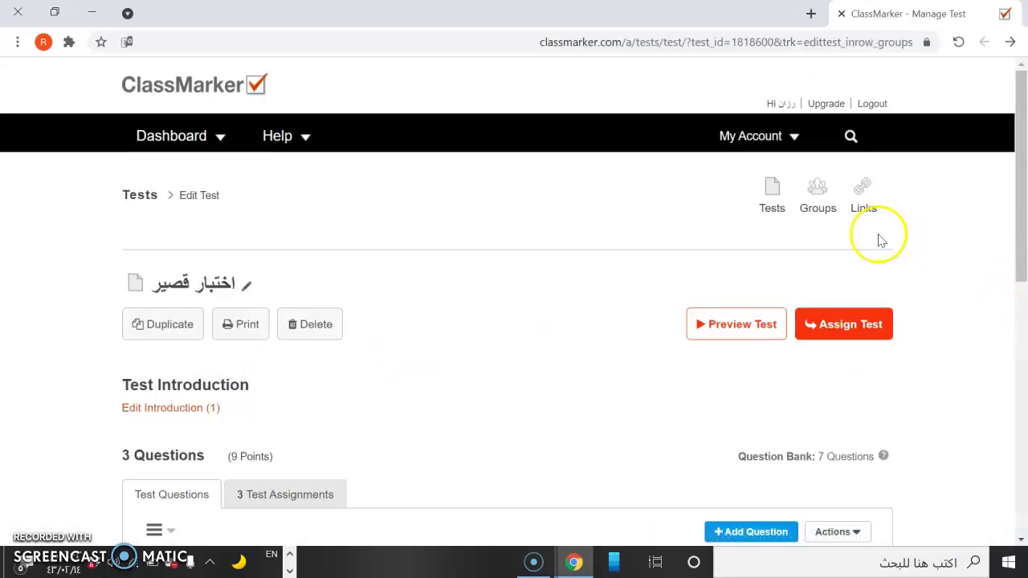
left_click(805, 199)
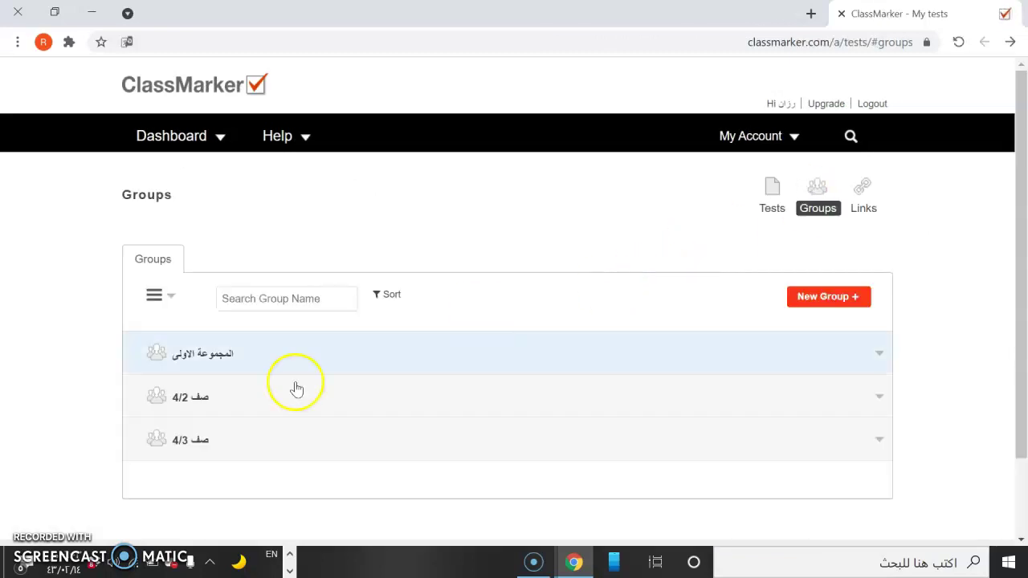
left_click(192, 401)
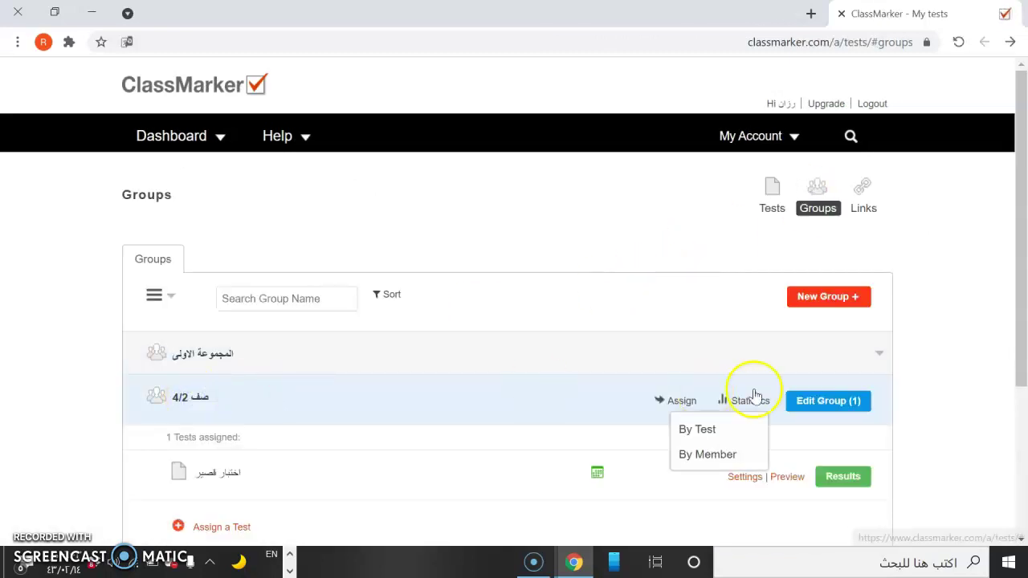
left_click(825, 404)
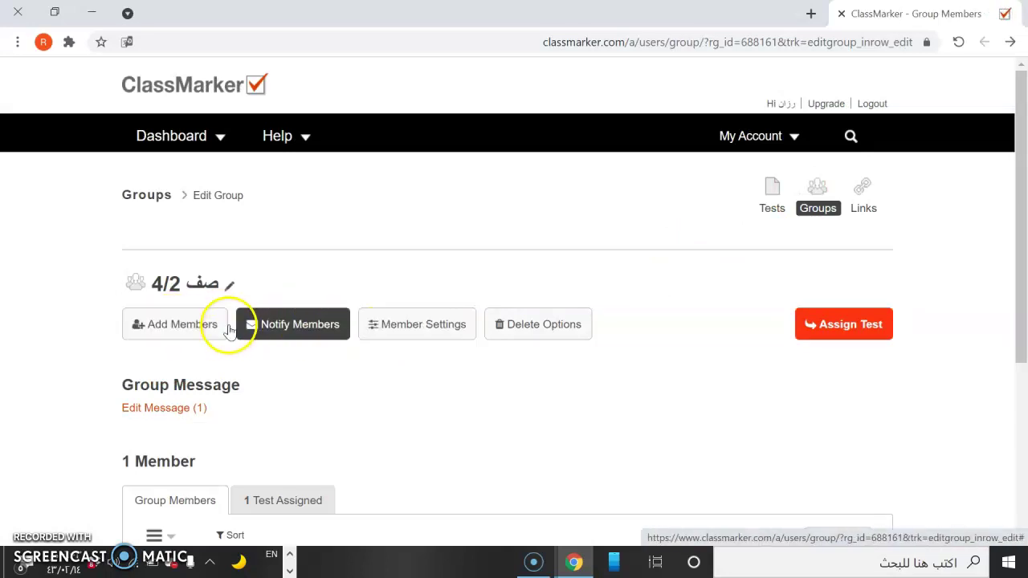
Review the group's Login Details password form and Notify Members options, which require an upgraded account.
left_click(266, 332)
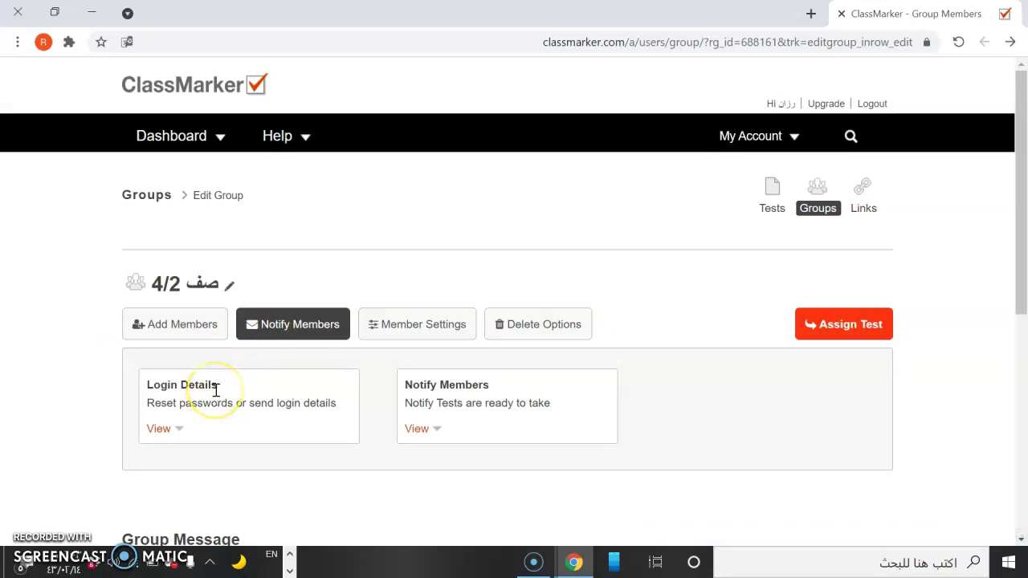
left_click(160, 431)
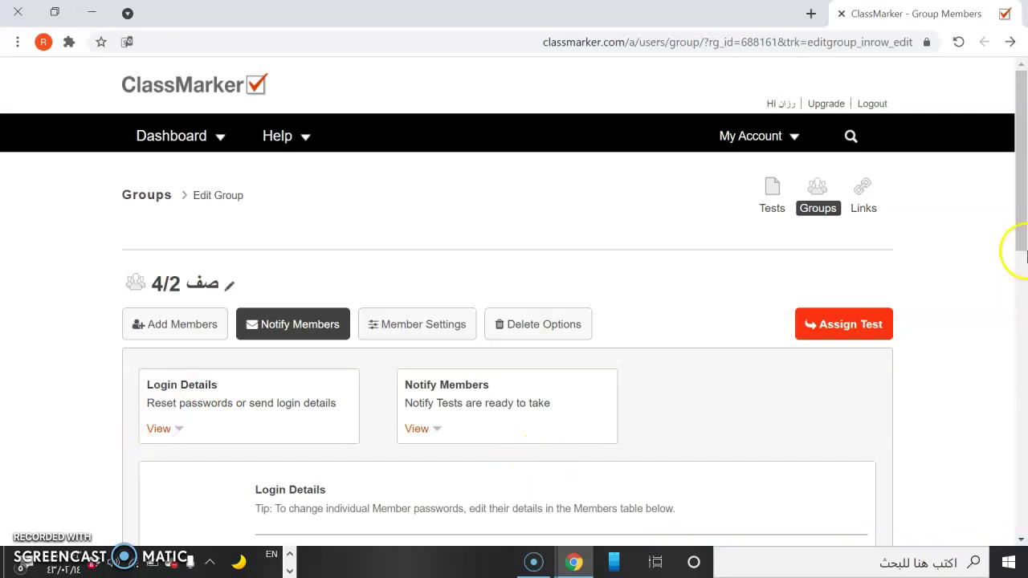
left_click_drag(1021, 245, 1021, 335)
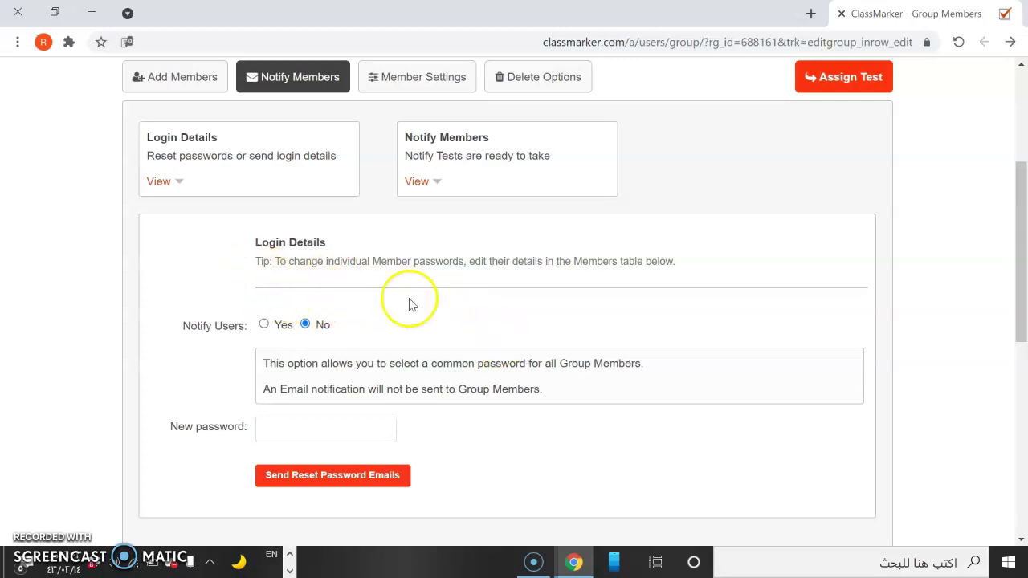
left_click(259, 429)
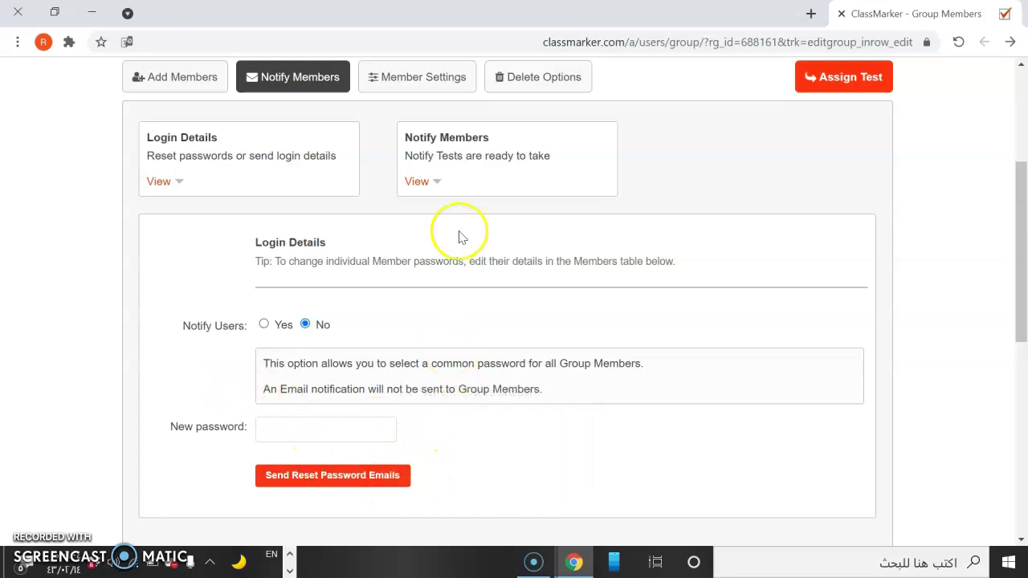
left_click(418, 181)
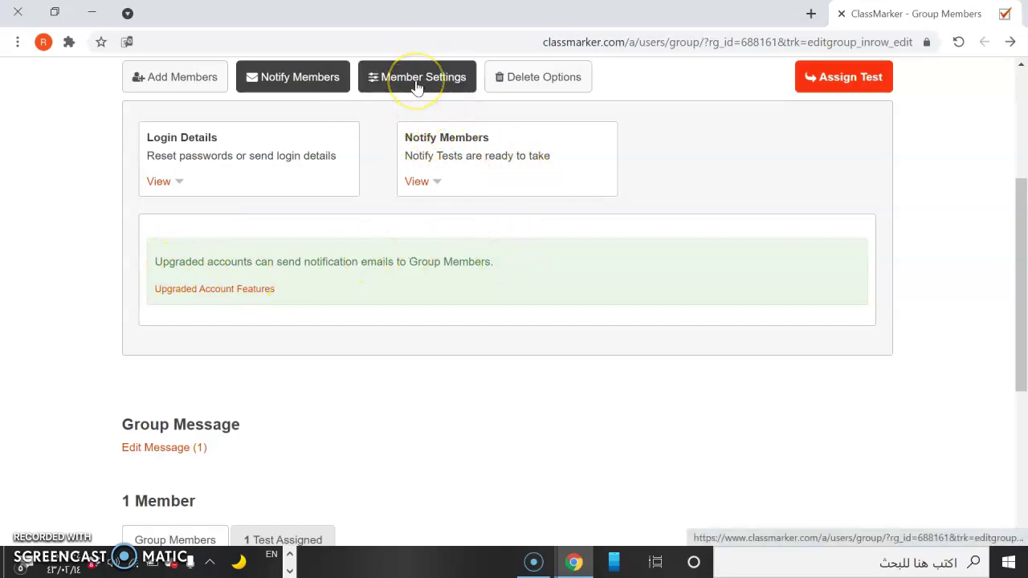
Set the interface language to Arabic for all members of صف 4/2 via Update All Members.
left_click(417, 85)
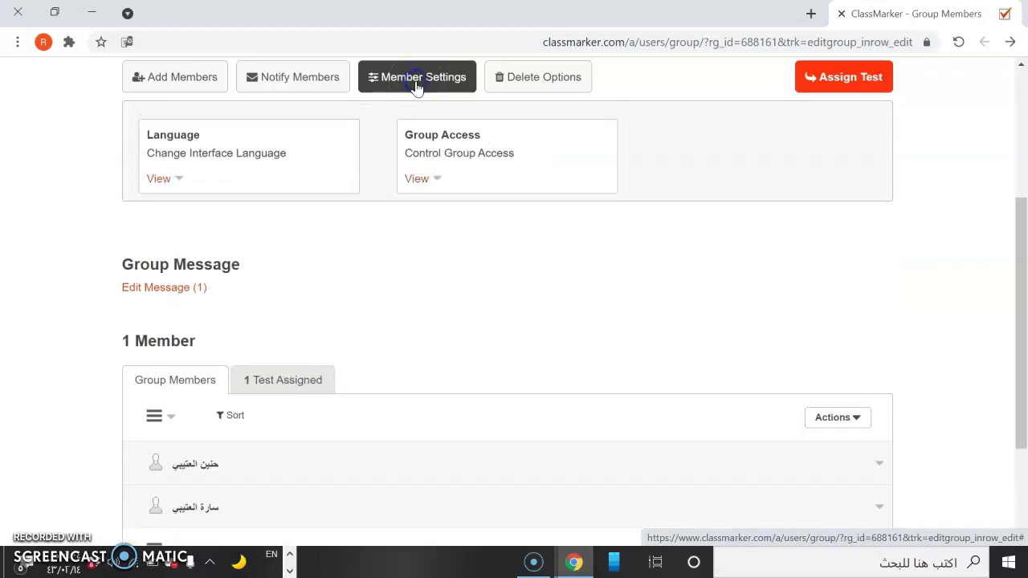
left_click(157, 183)
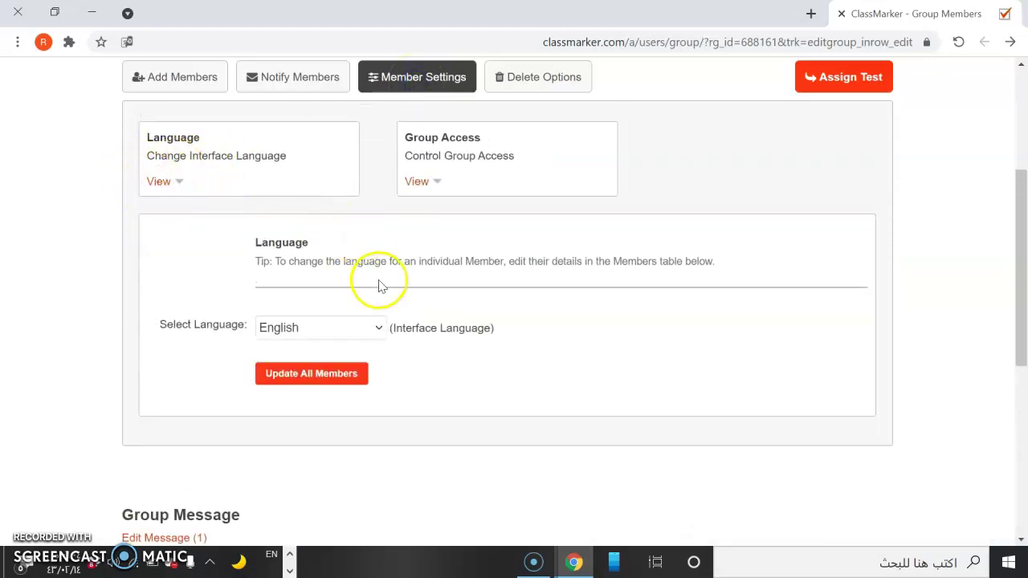
left_click(372, 333)
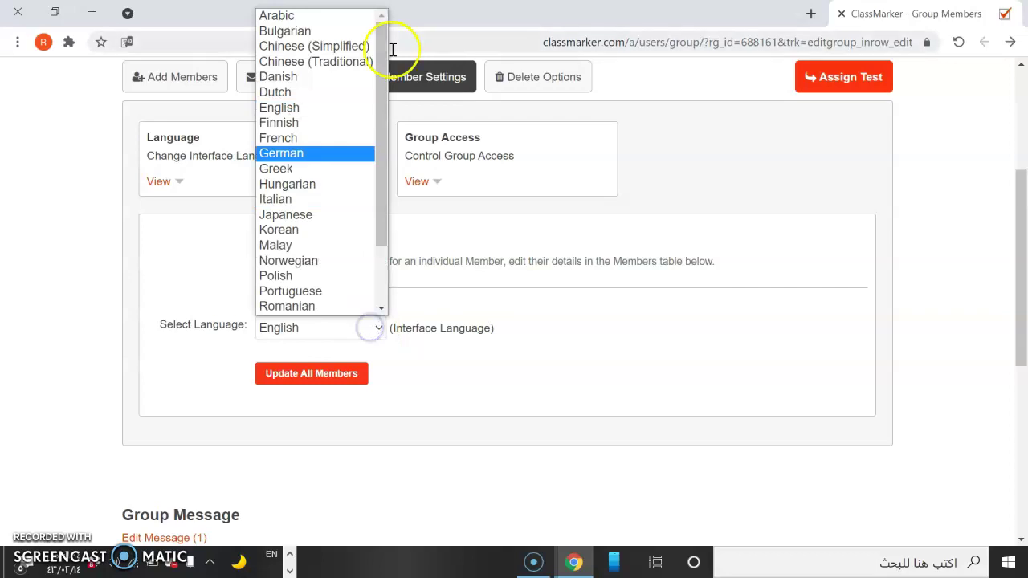
left_click(328, 18)
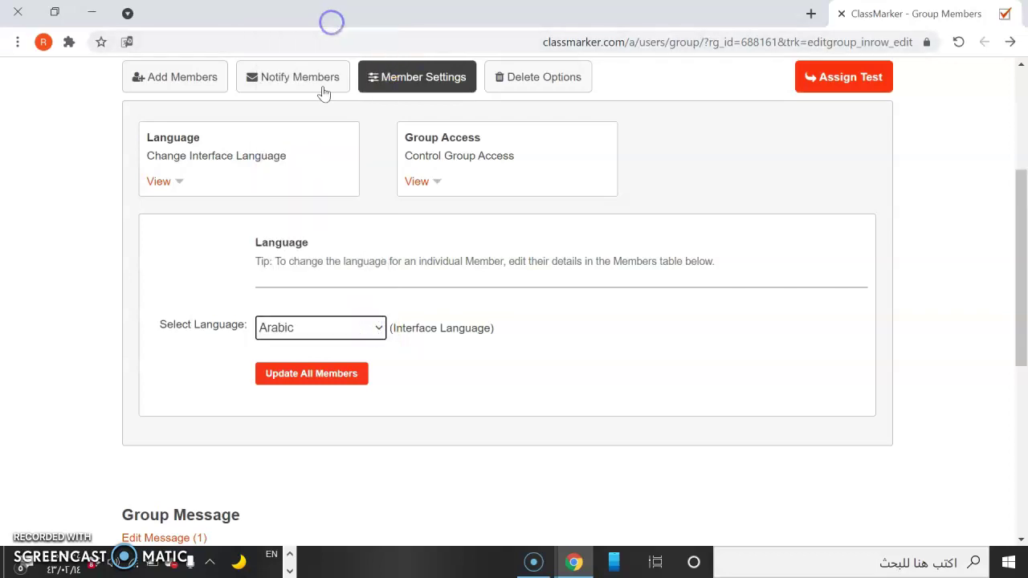
left_click(276, 371)
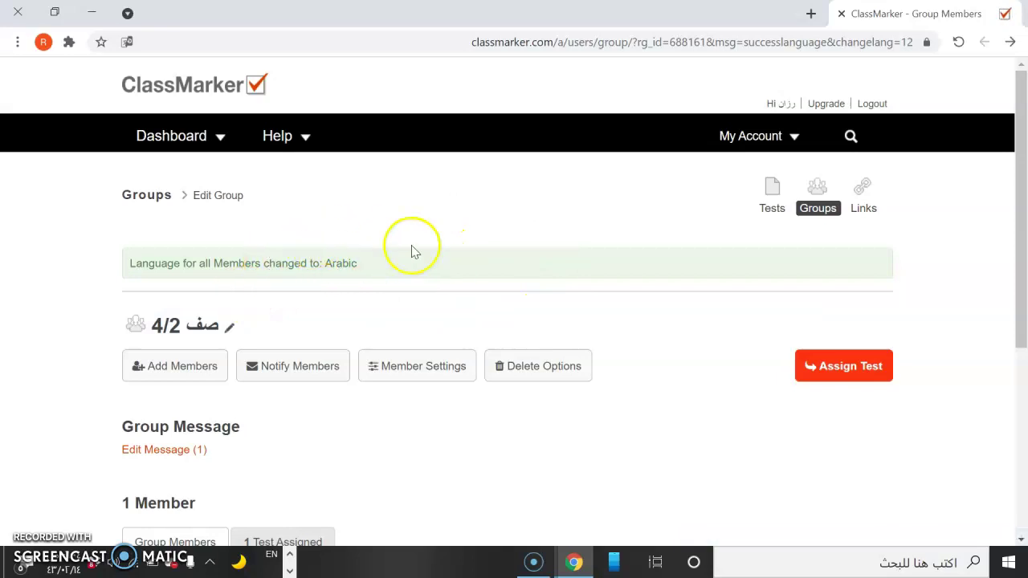
left_click_drag(1019, 248, 1021, 371)
left_click(408, 164)
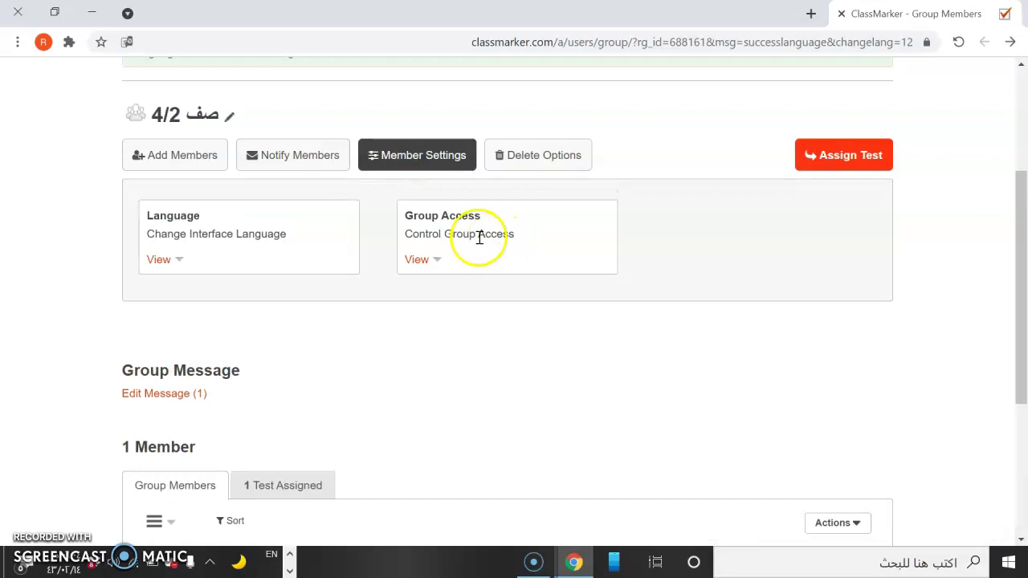
Set Group Access to 'Can access this Group' for all members, then show Delete Options.
left_click(417, 261)
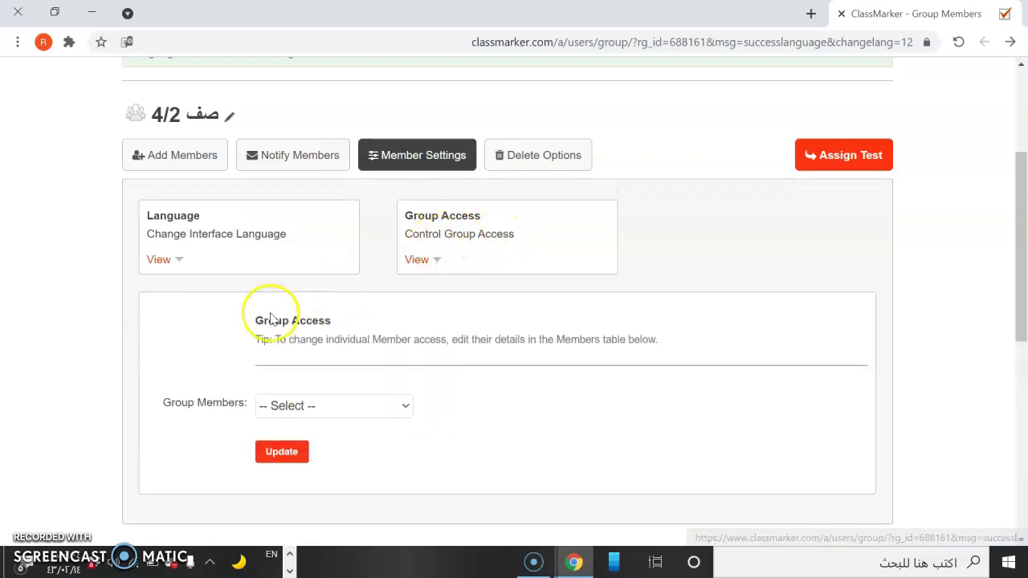
left_click(349, 405)
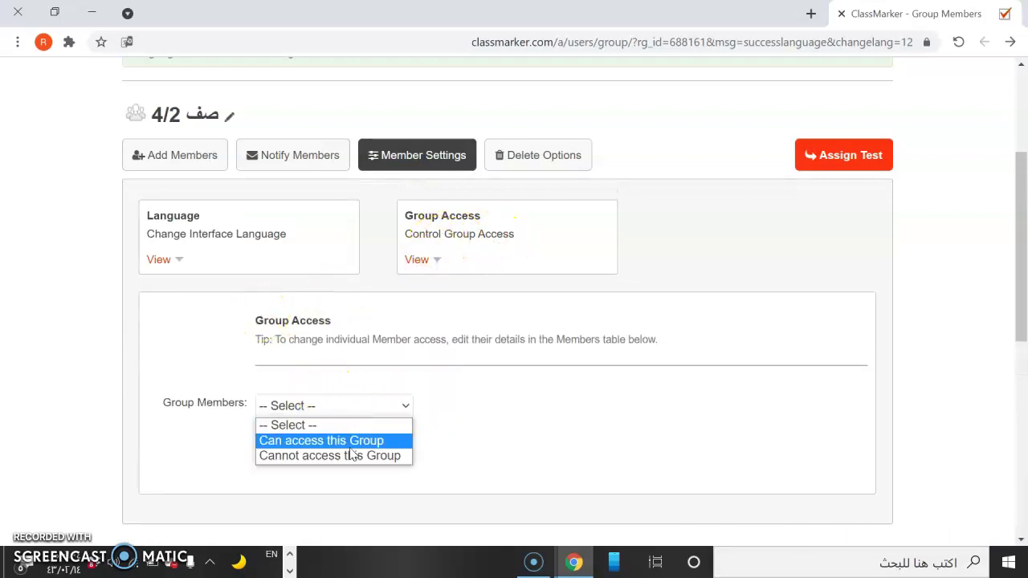
left_click(351, 441)
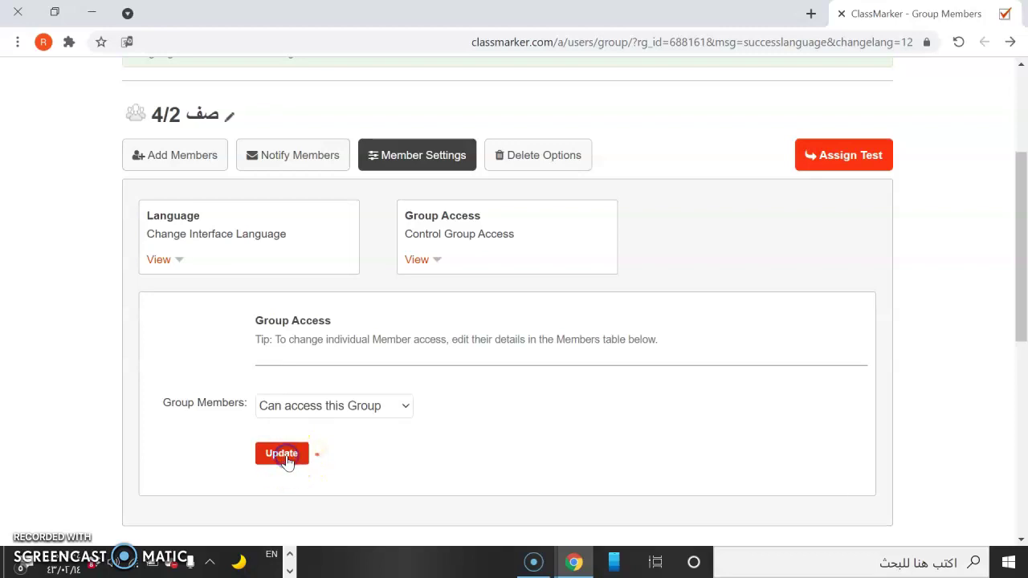
left_click(282, 452)
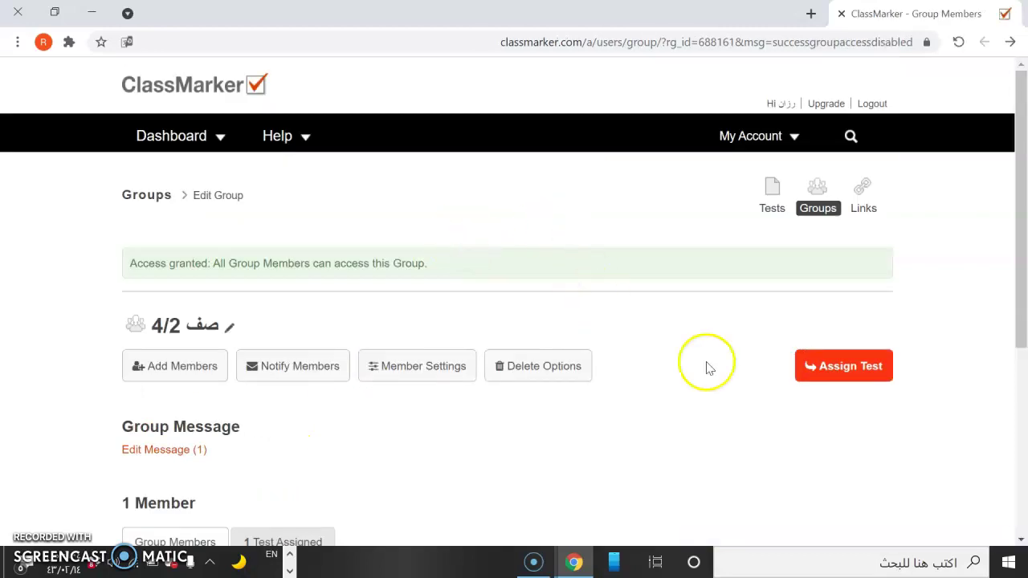
left_click_drag(1025, 210, 1021, 294)
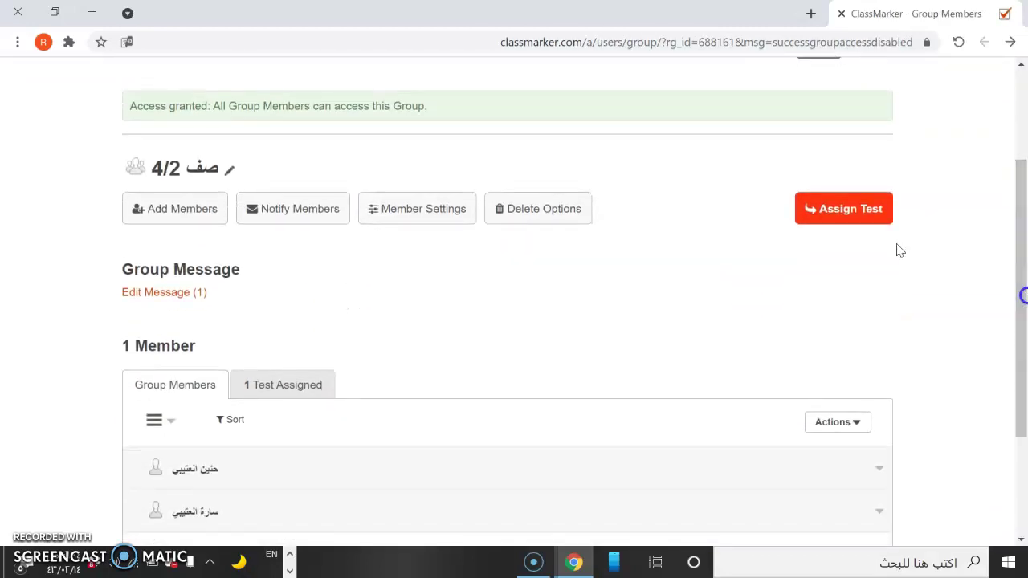
left_click(580, 215)
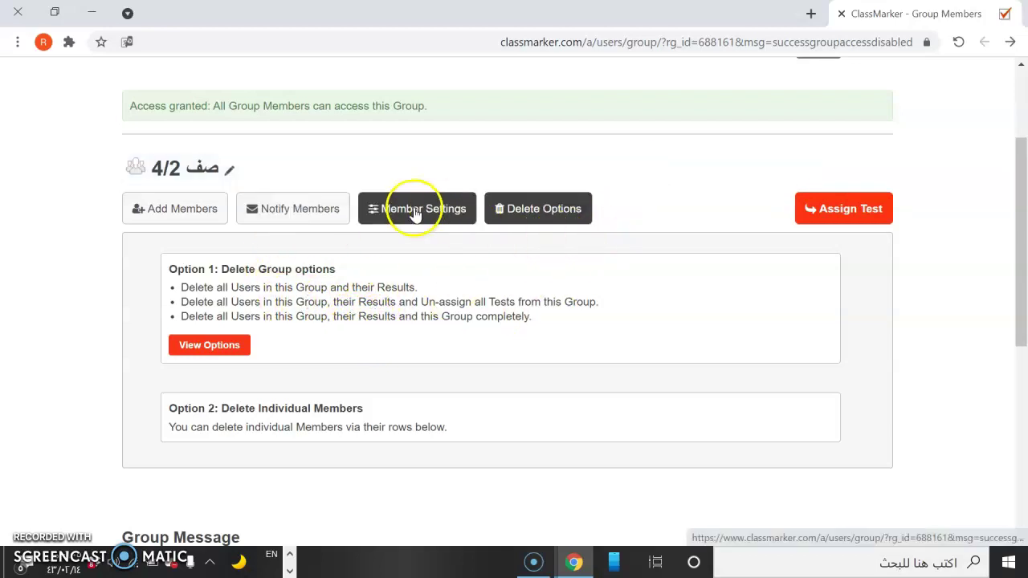
Open the printable Member Registration Codes from Add Members > Self Registration.
left_click(163, 211)
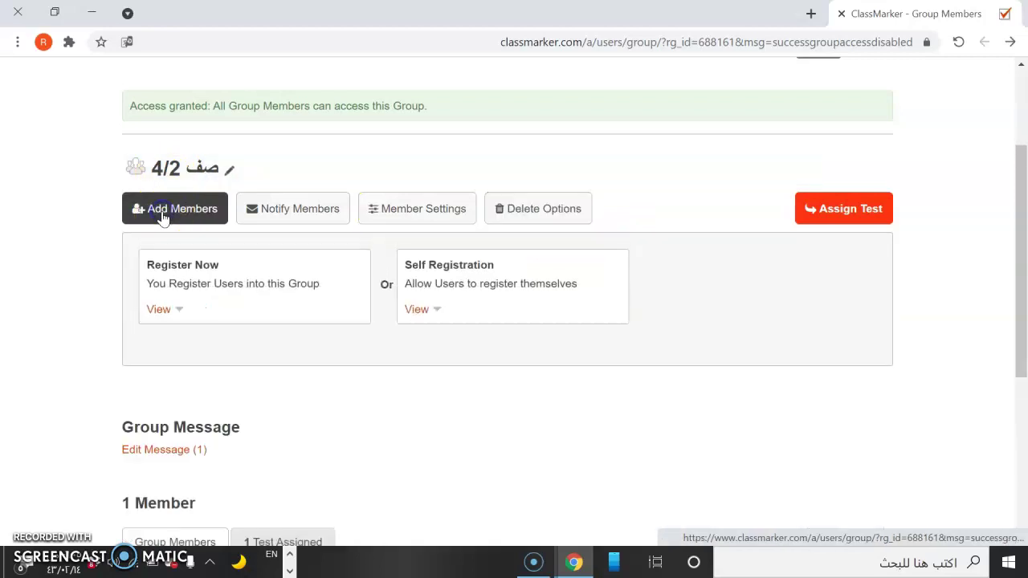
left_click(416, 315)
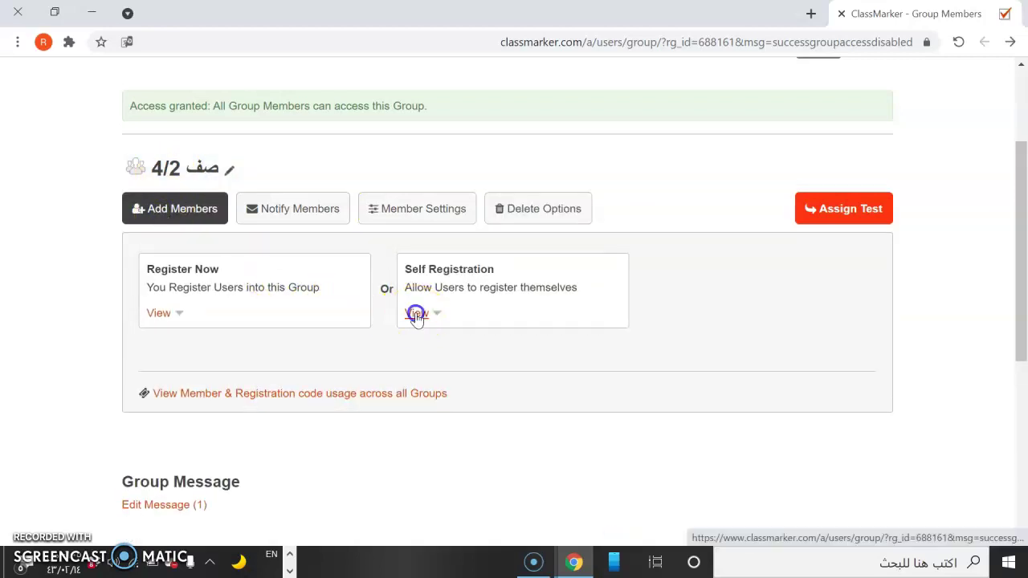
left_click_drag(1016, 270, 1017, 356)
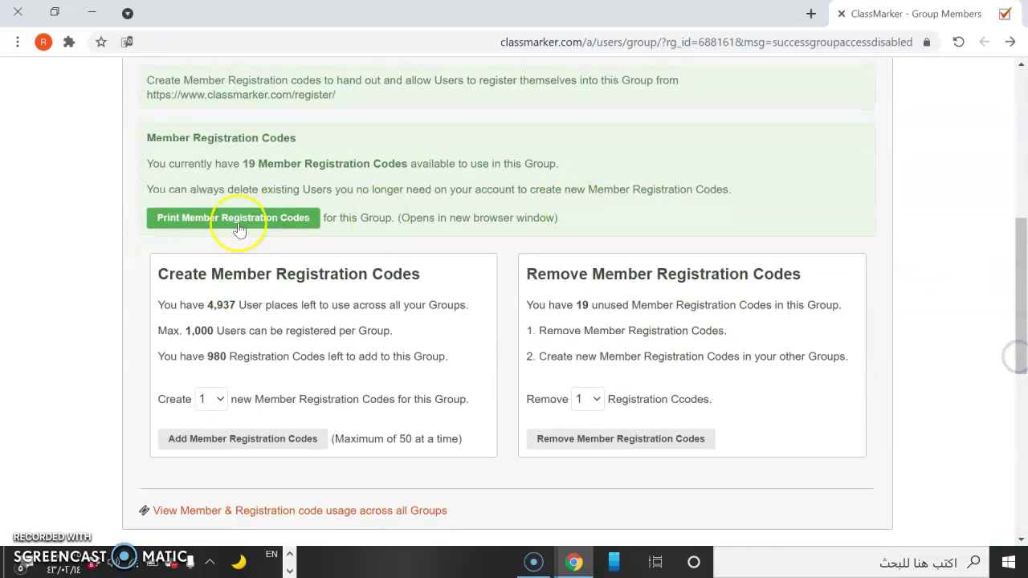
left_click(238, 226)
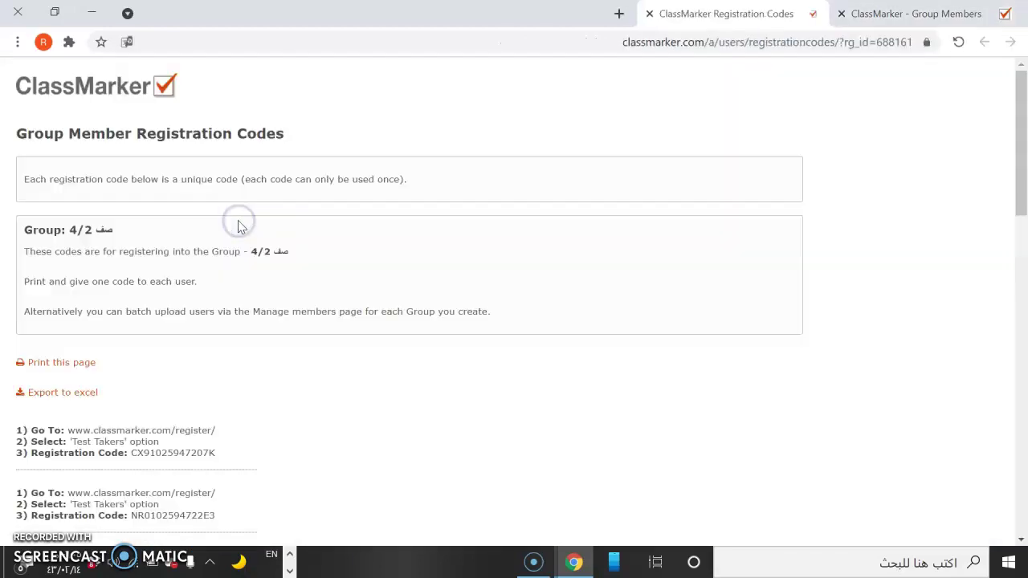
left_click_drag(1018, 156, 1017, 243)
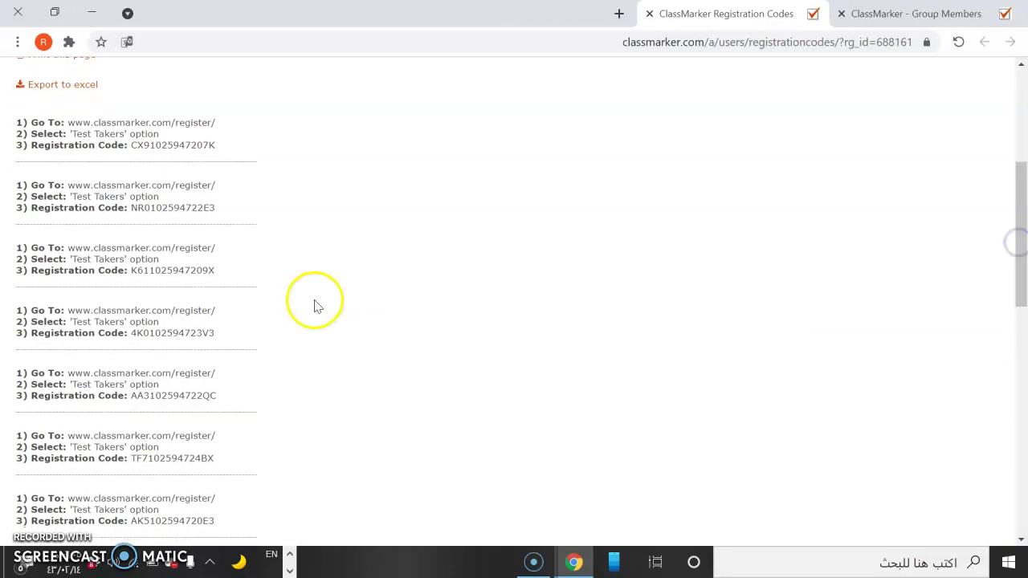
Copy the fourth registration code and close the Group Members tab.
left_click_drag(131, 332, 213, 332)
key("ctrl+c")
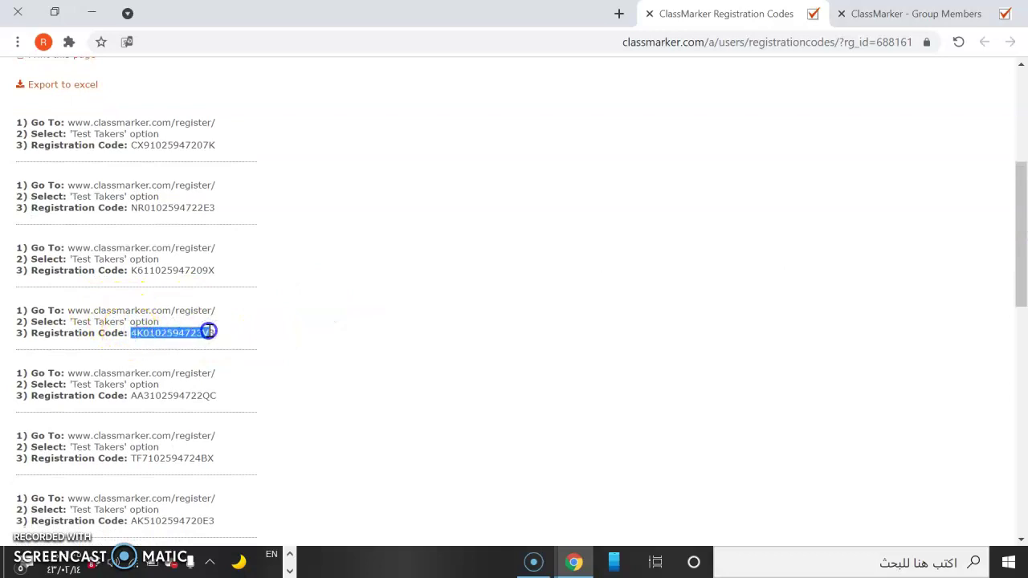
left_click(250, 341)
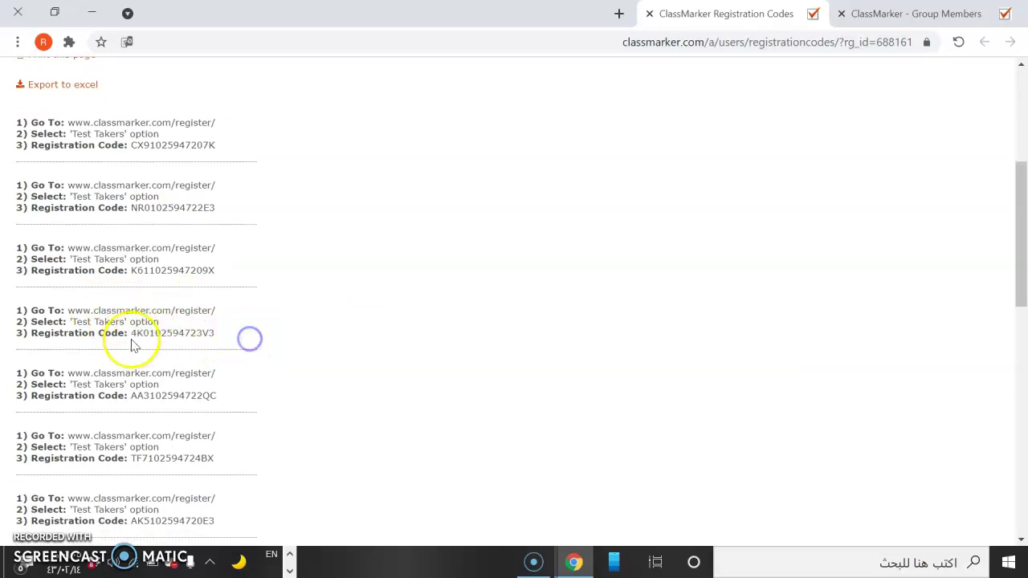
left_click_drag(132, 332, 199, 330)
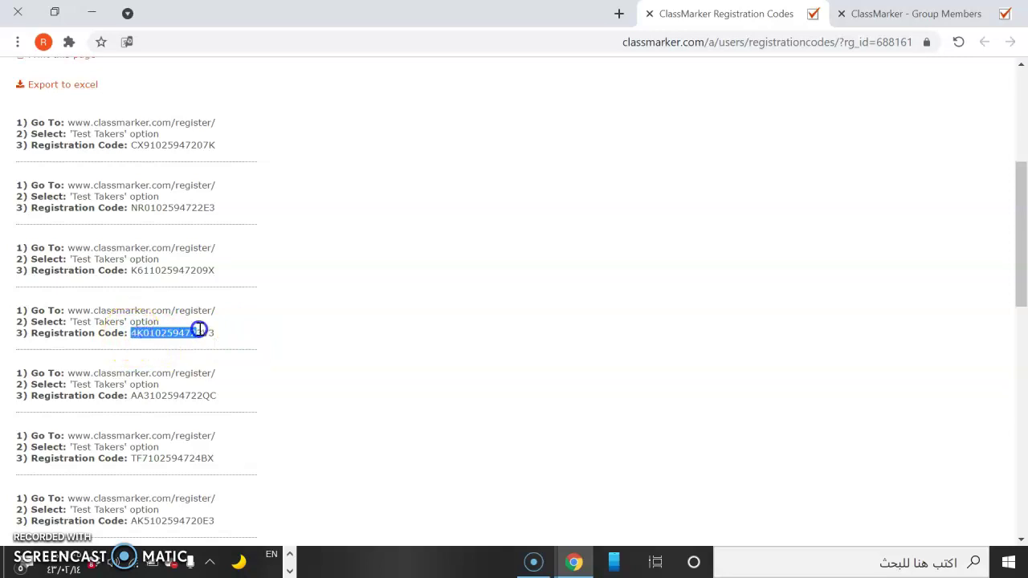
right_click(205, 335)
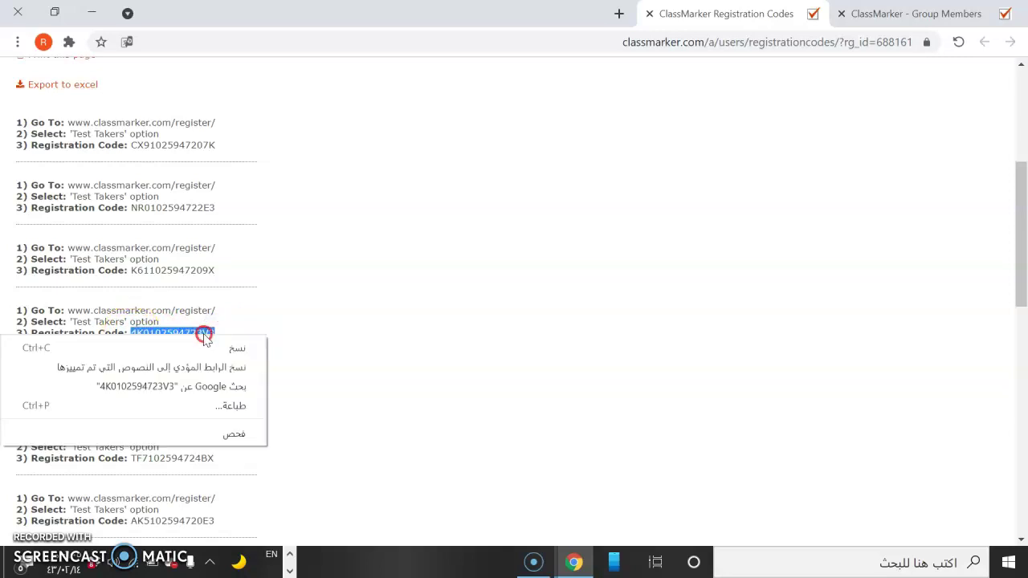
left_click(240, 348)
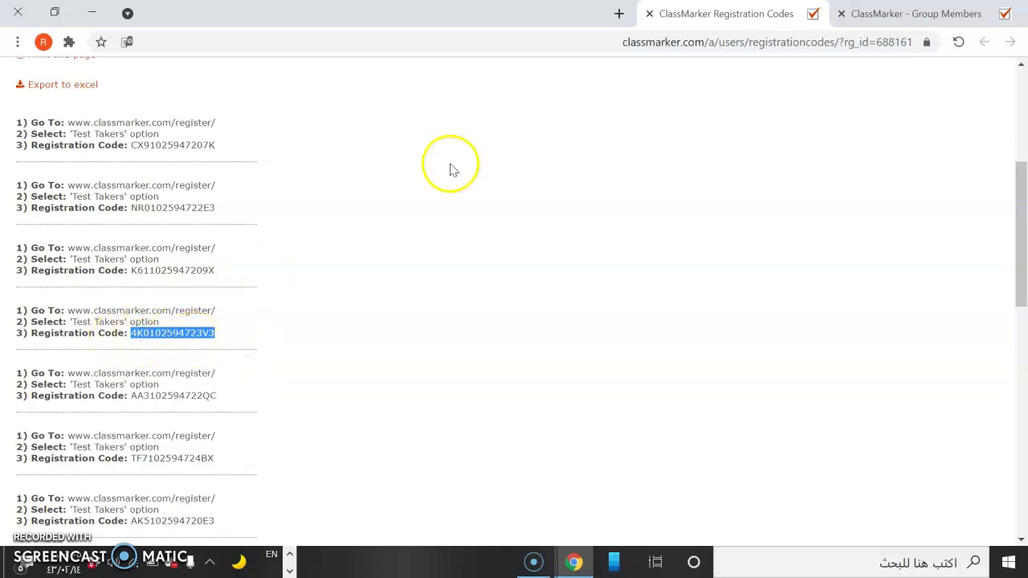
left_click(843, 15)
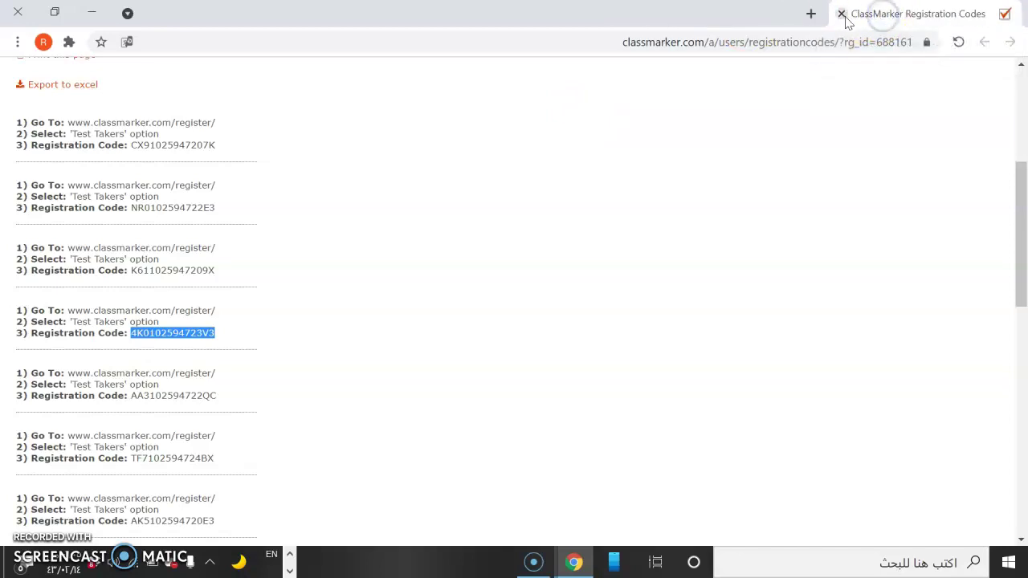
Relaunch Chrome maximised on the ClassMarker registration page, dismissing the translation prompt.
left_click(844, 16)
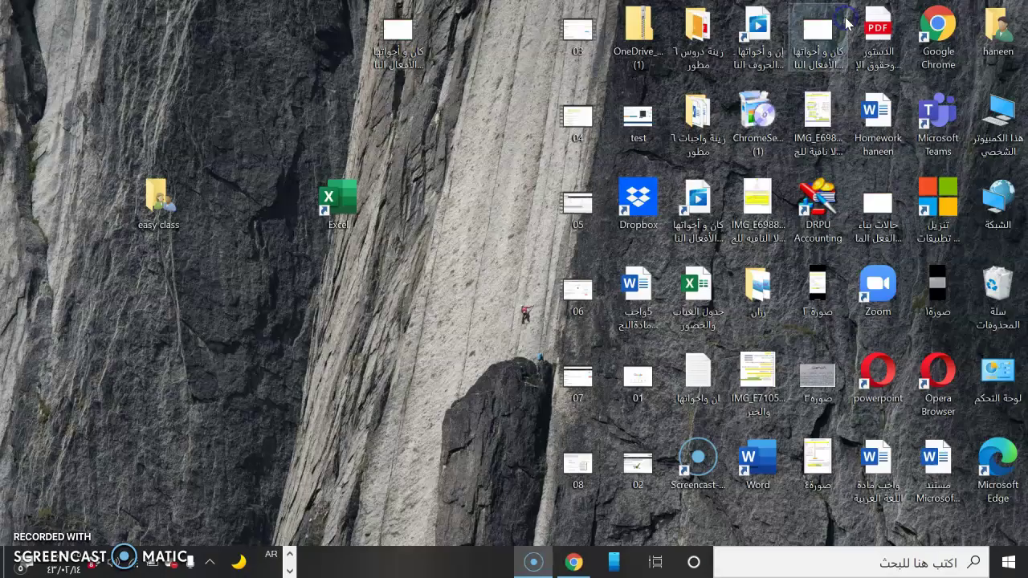
double_click(952, 30)
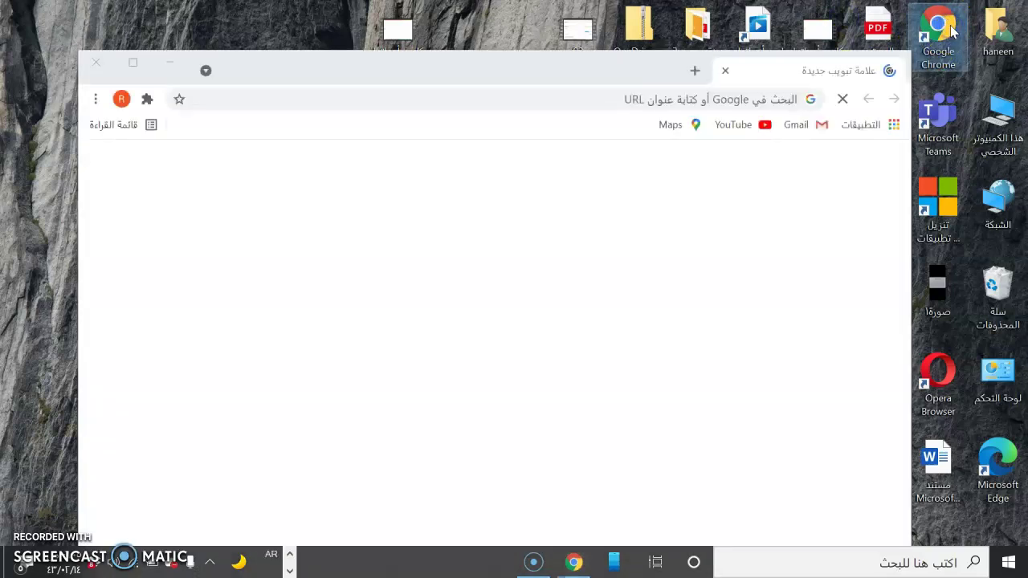
left_click(133, 63)
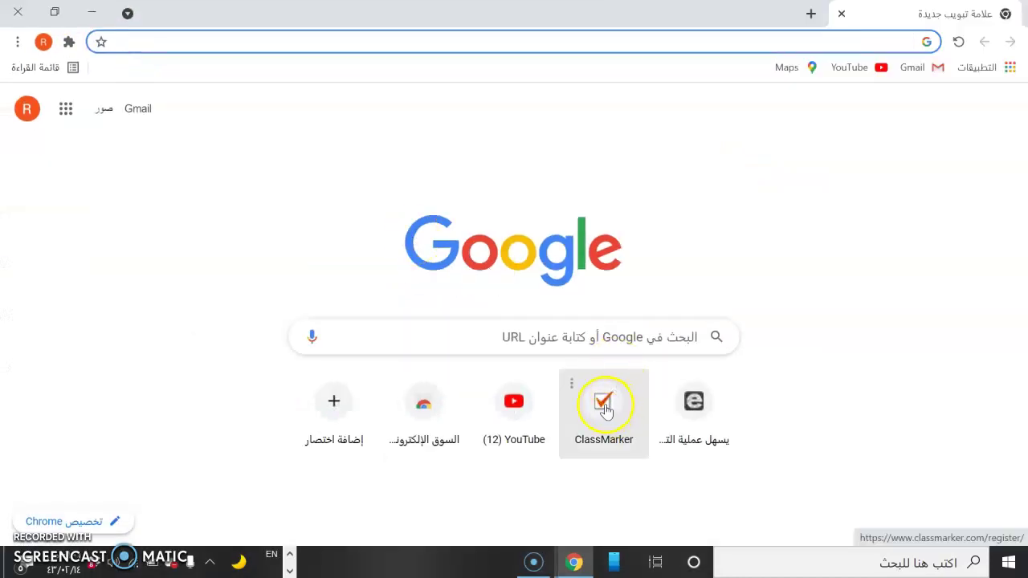
left_click(603, 410)
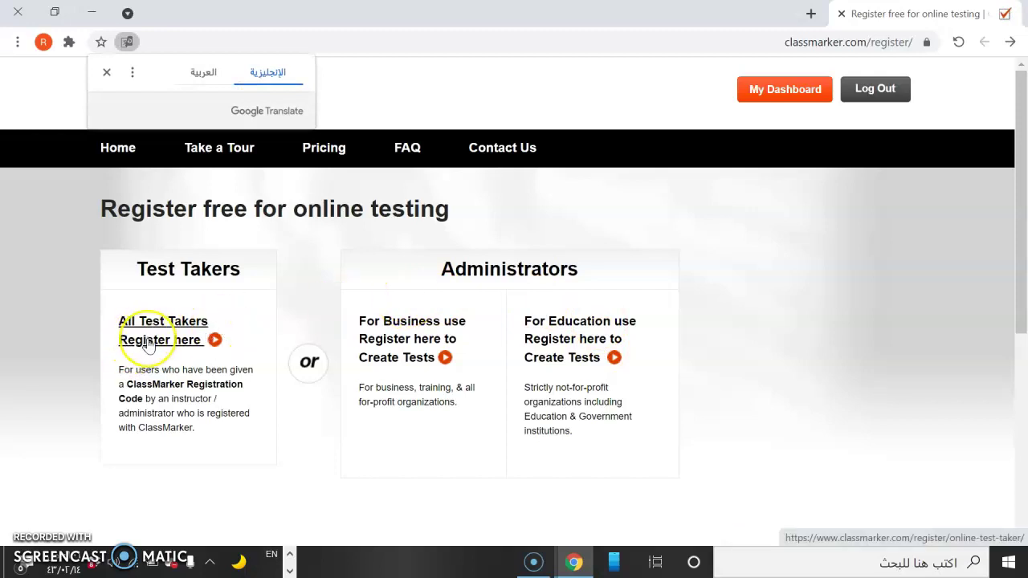
left_click(105, 74)
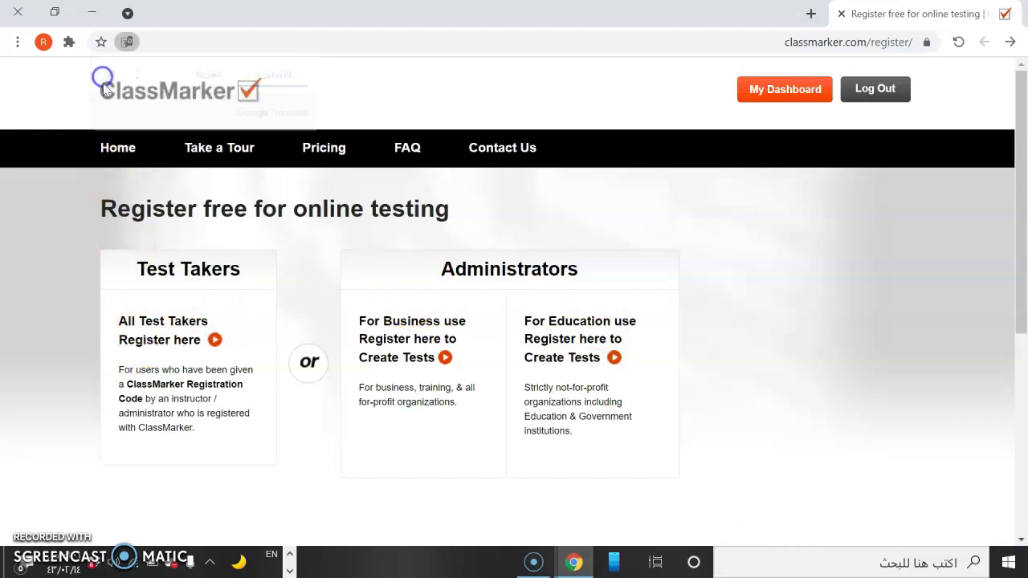
Log out of the current account and go to the Register Free page.
left_click(166, 344)
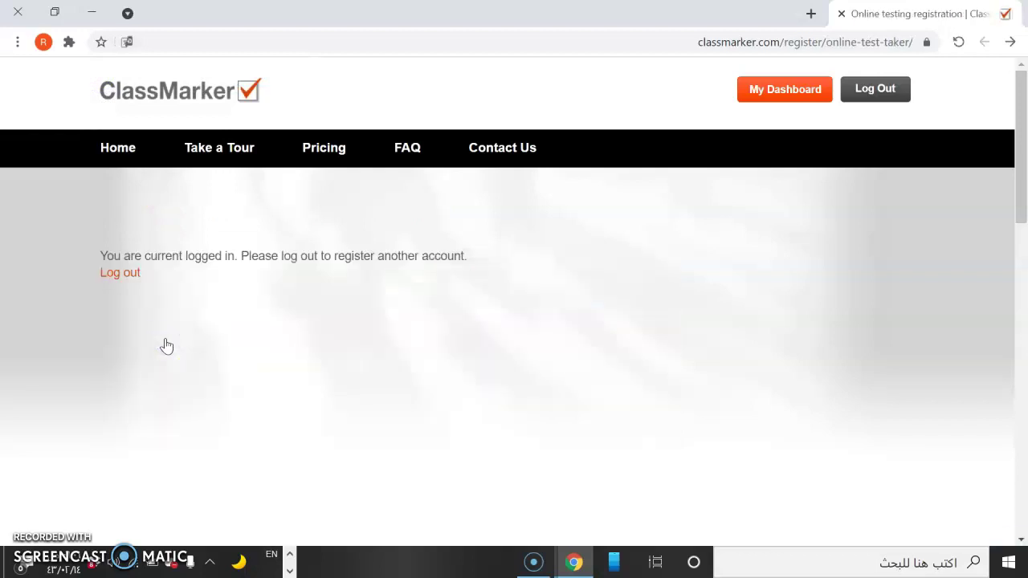
left_click(120, 274)
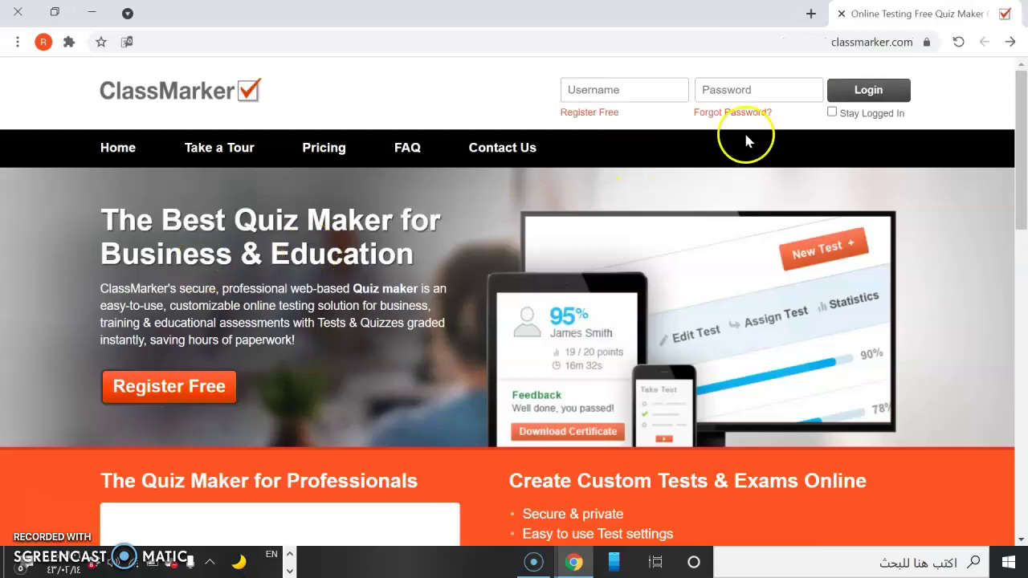
left_click(605, 114)
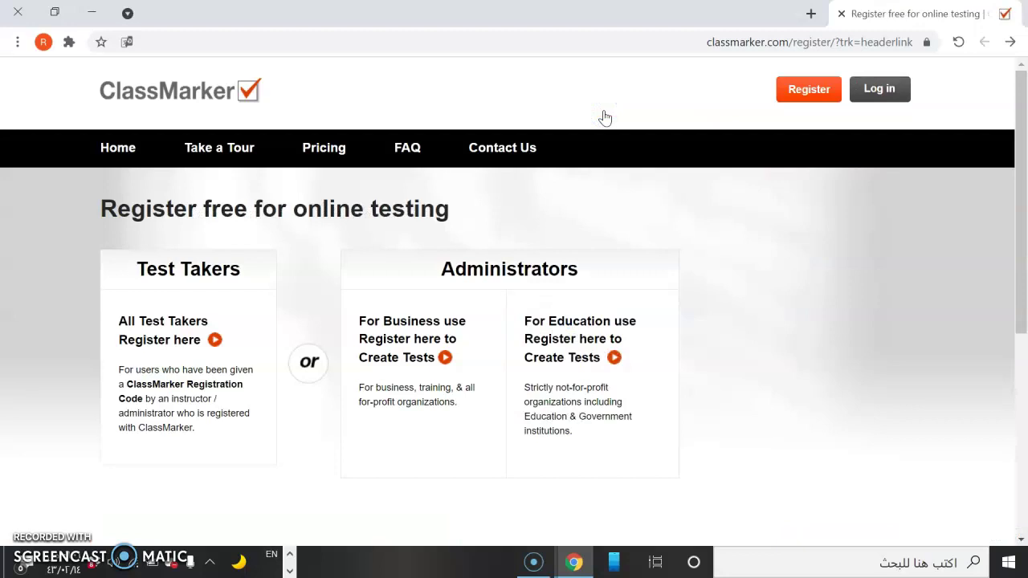
Open the test-taker form and paste the copied registration code.
left_click(178, 336)
left_click(188, 319)
right_click(187, 320)
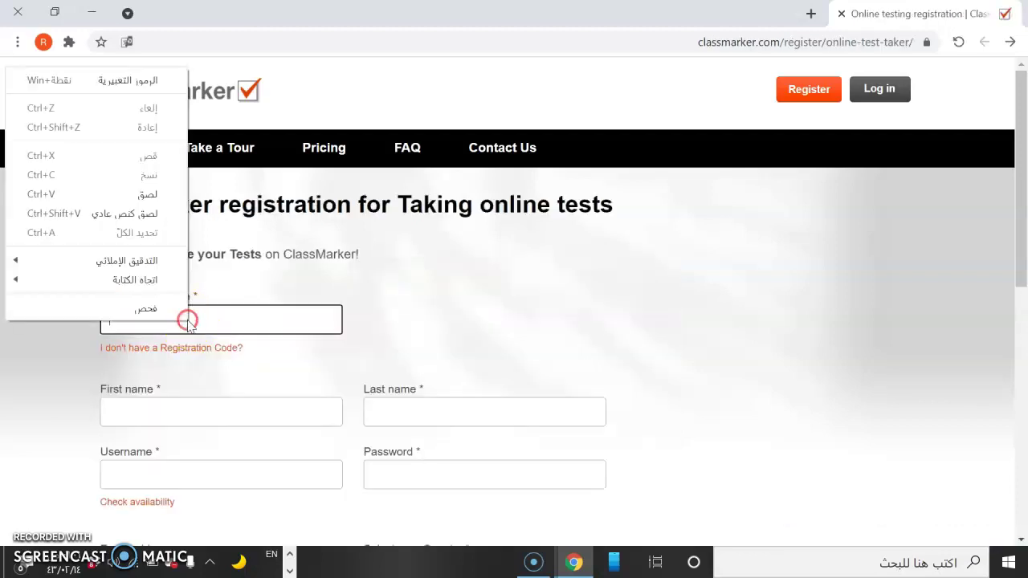
left_click(156, 196)
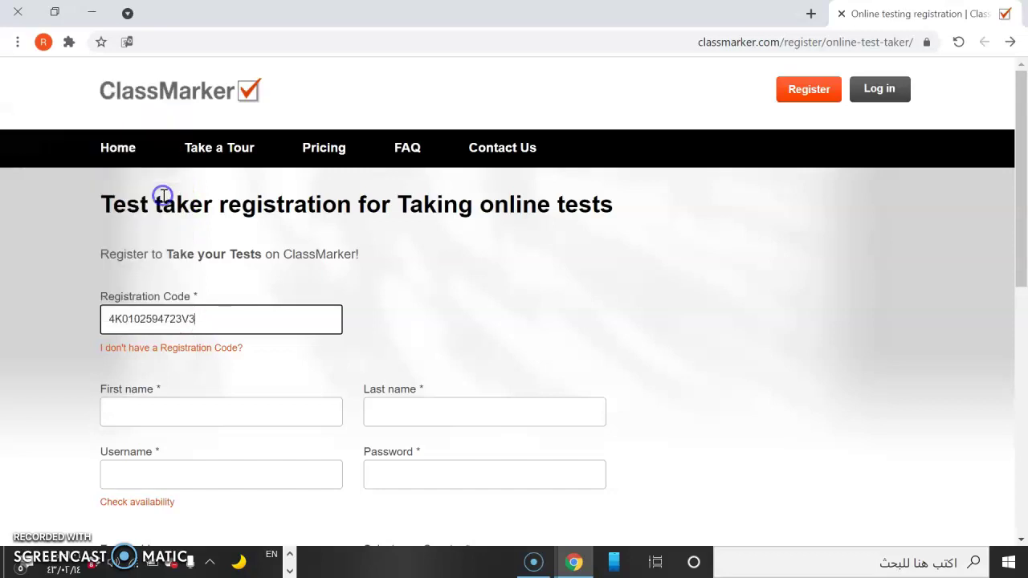
Enter the student's first and last name in Arabic.
left_click(182, 416)
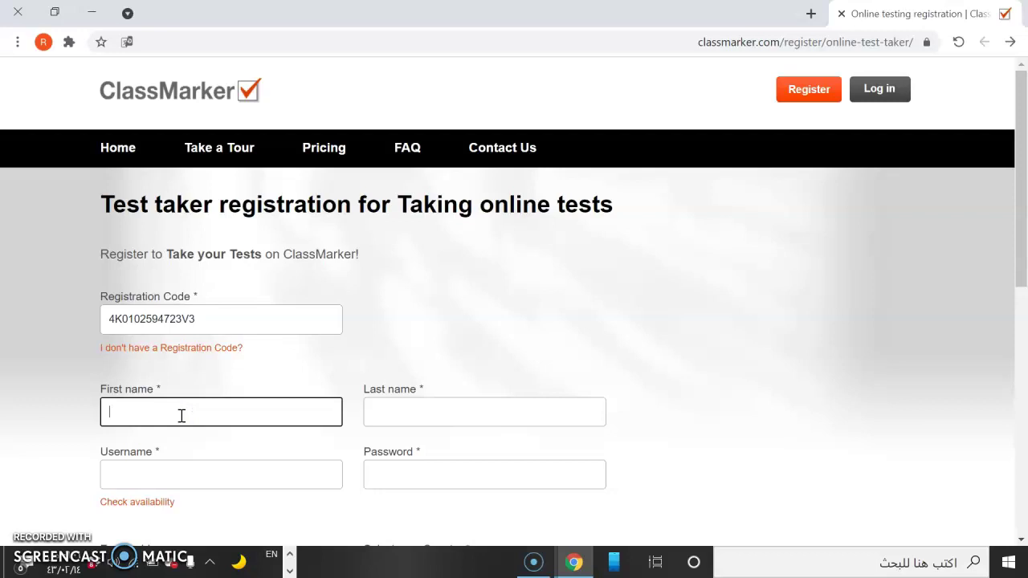
type("l")
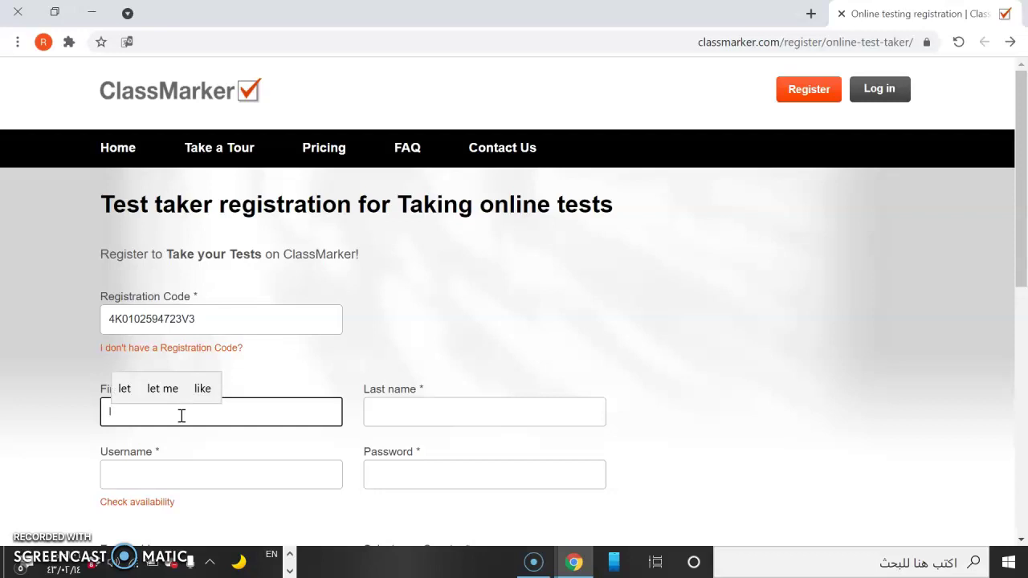
key("BackSpace")
key("alt+shift")
left_click(180, 415)
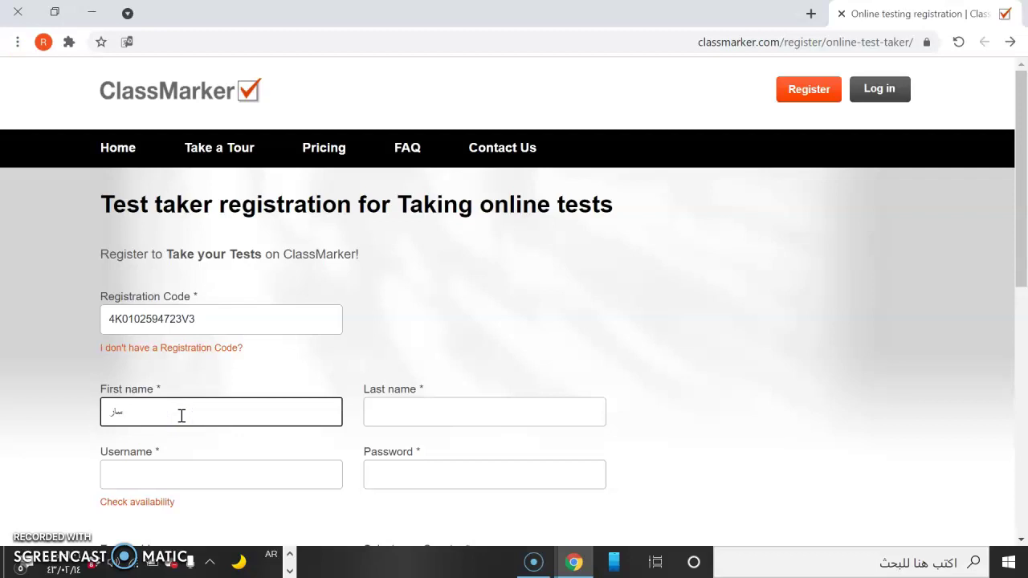
left_click(404, 411)
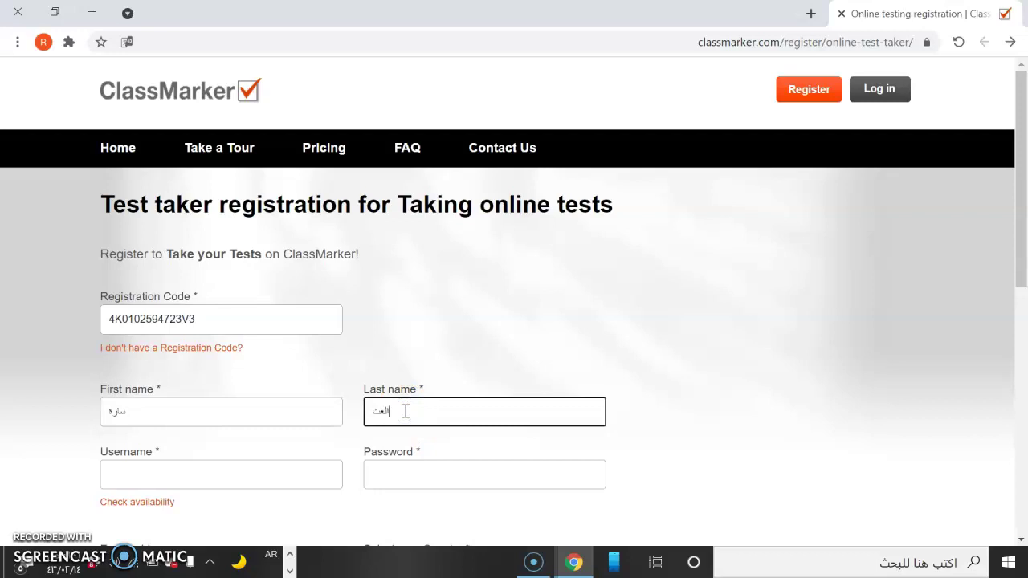
Choose a username for the student and enter the account password.
left_click(316, 471)
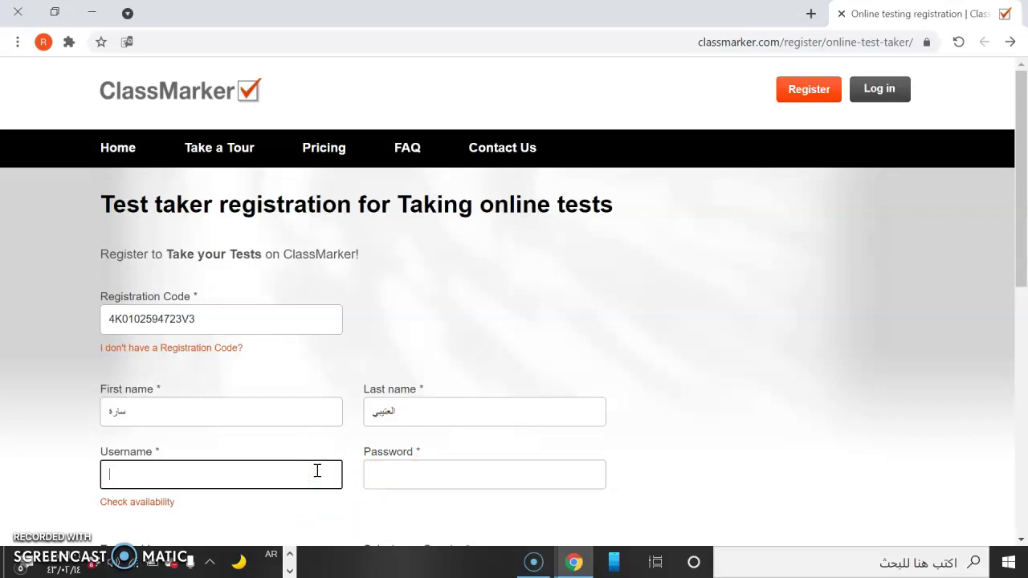
type("sa")
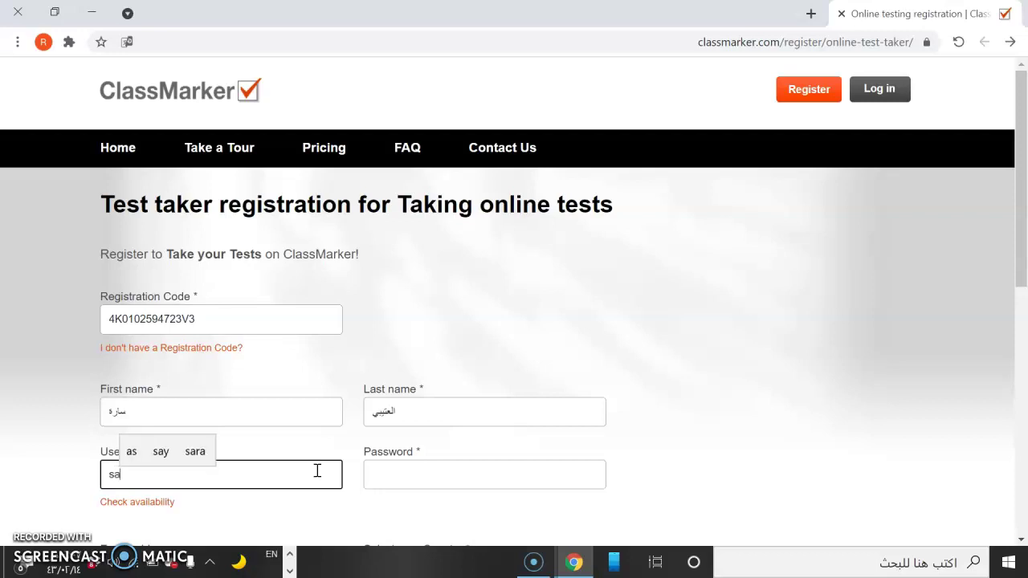
type("rah")
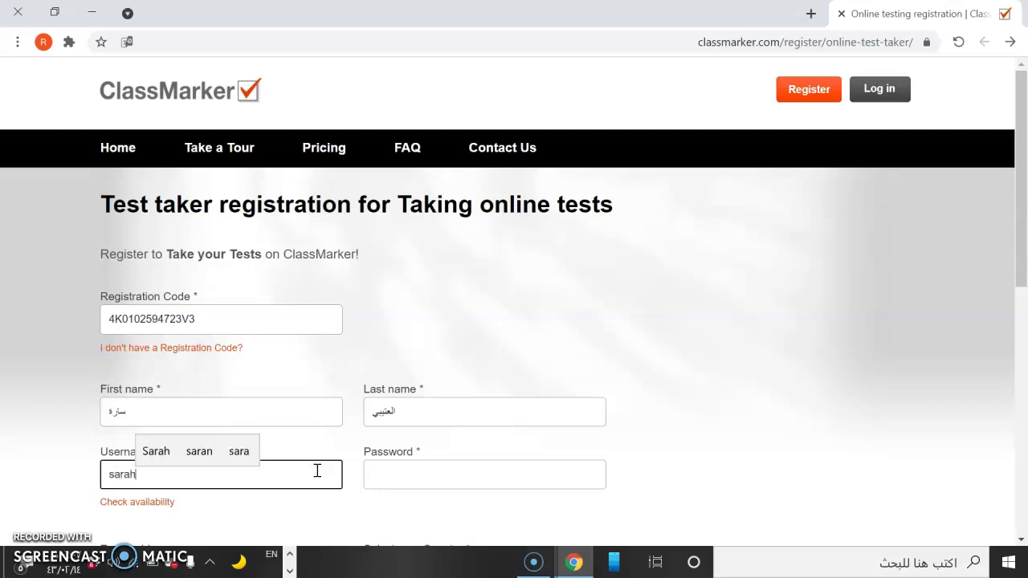
type("7")
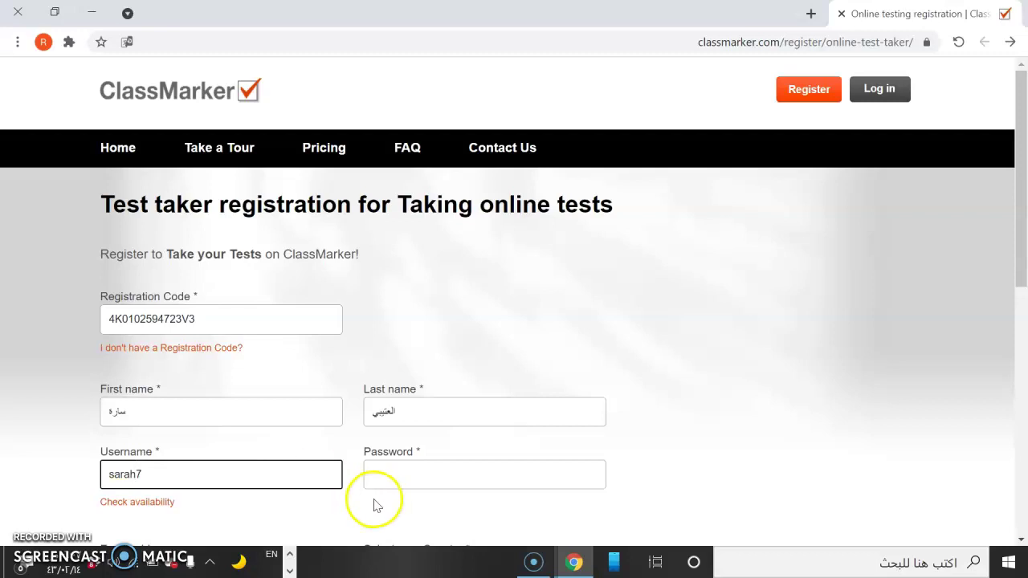
left_click(404, 480)
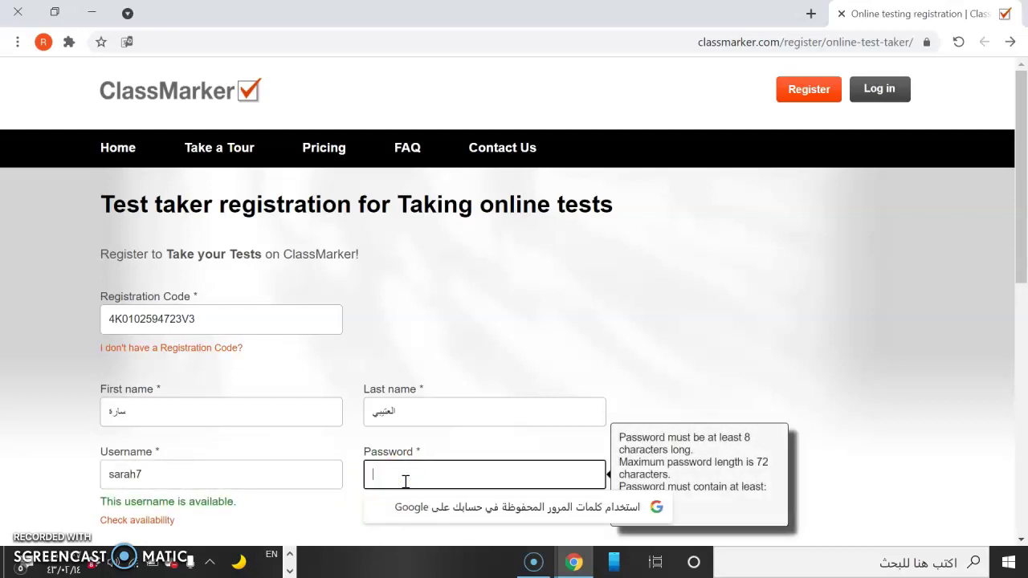
type("••")
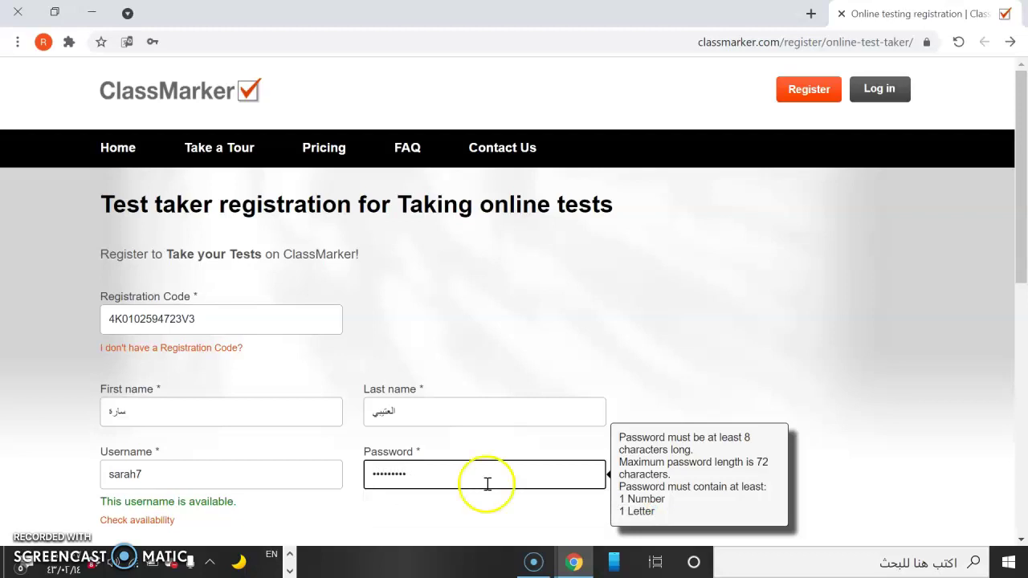
Fill in the student's Gmail address and agree to the terms and privacy policy.
left_click_drag(1025, 282, 1003, 373)
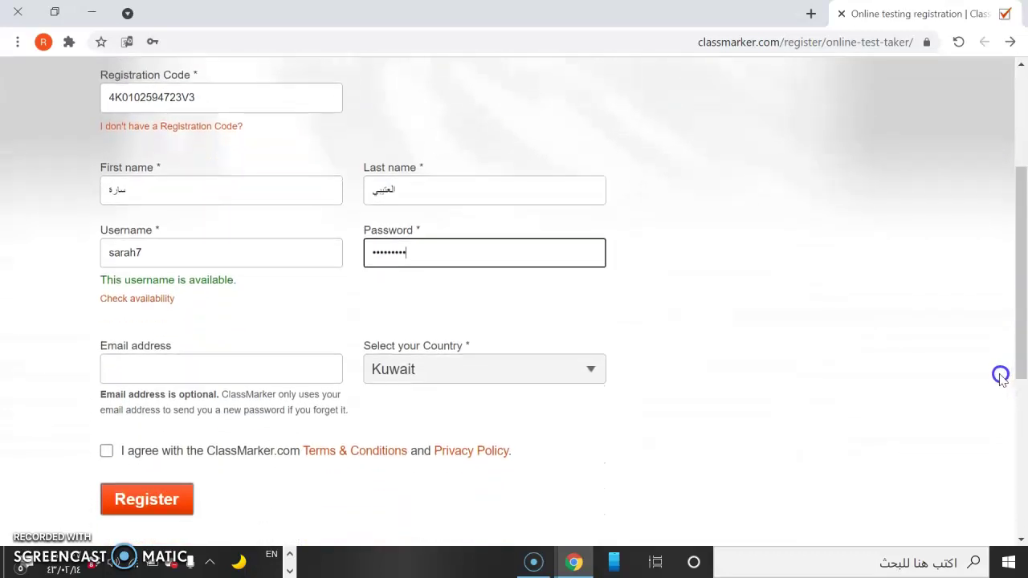
left_click(182, 375)
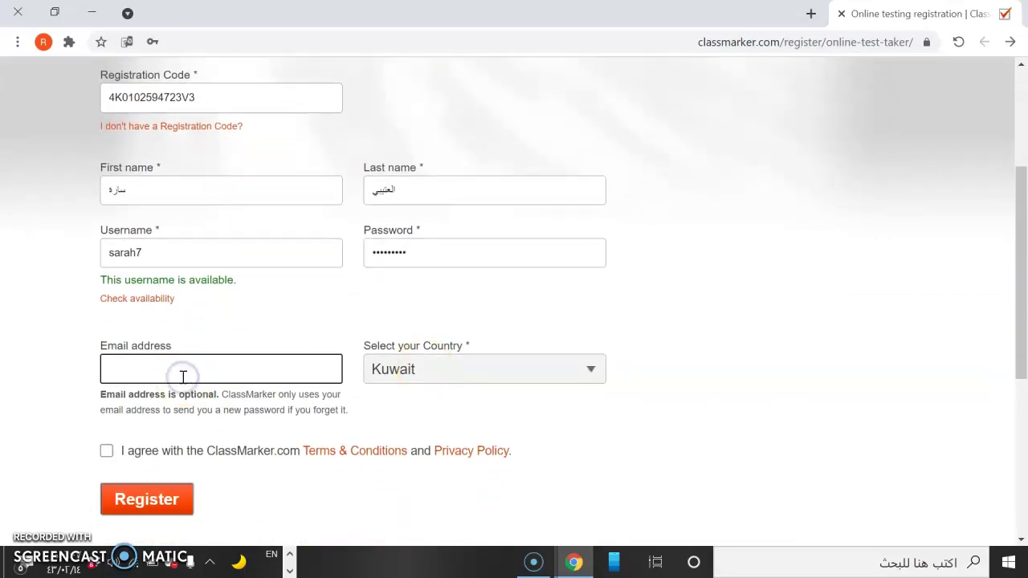
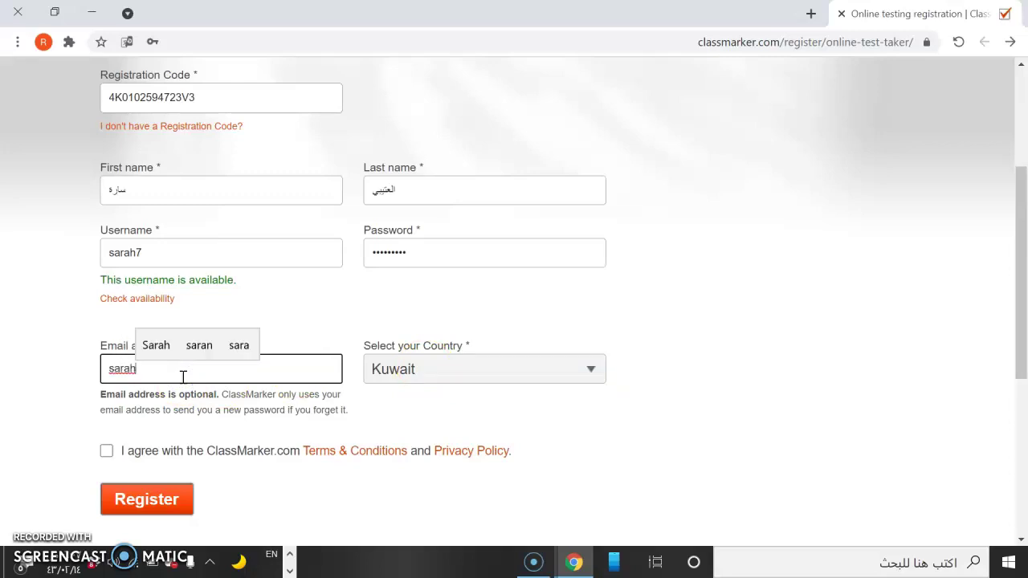
left_click(158, 344)
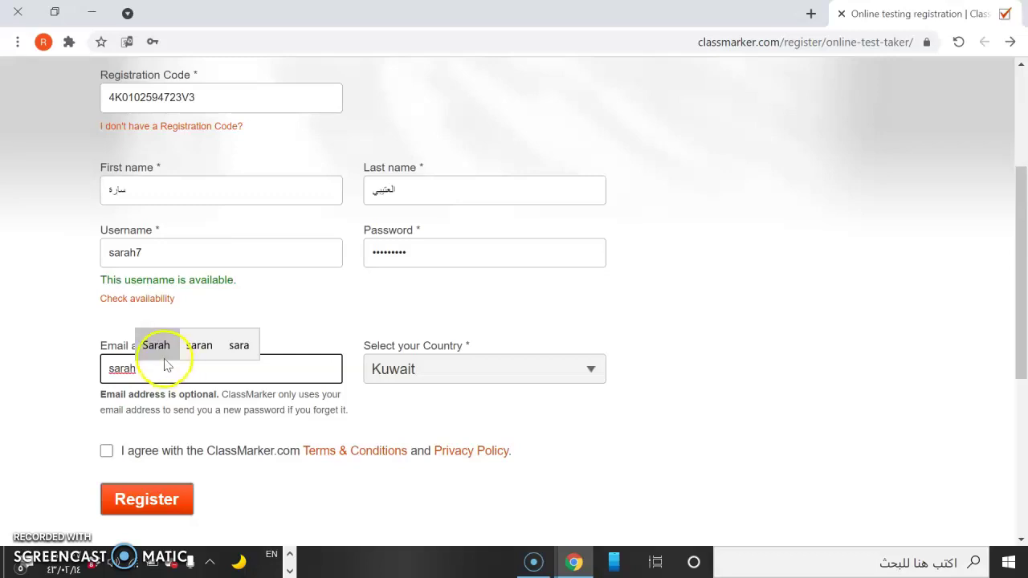
left_click(233, 375)
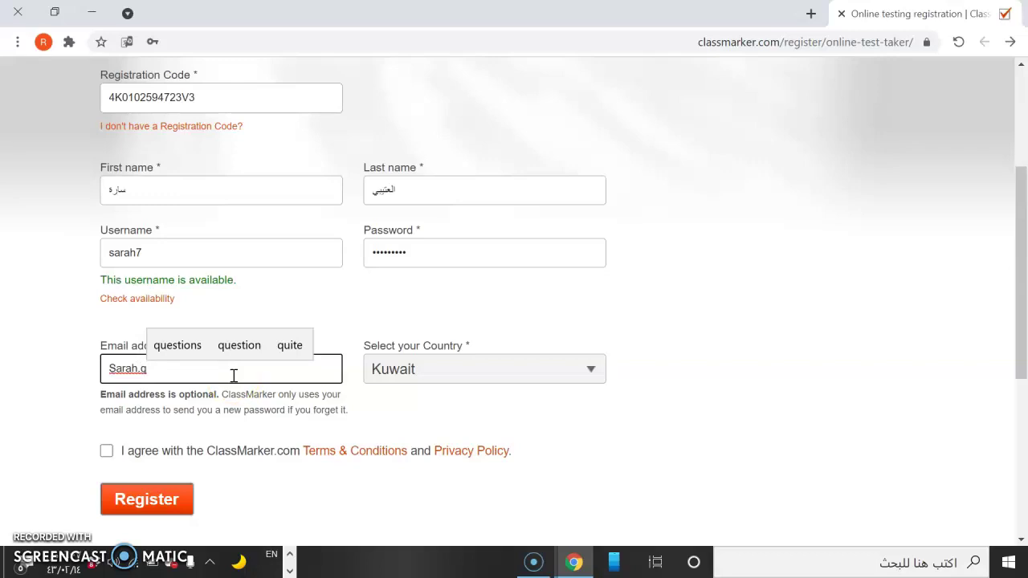
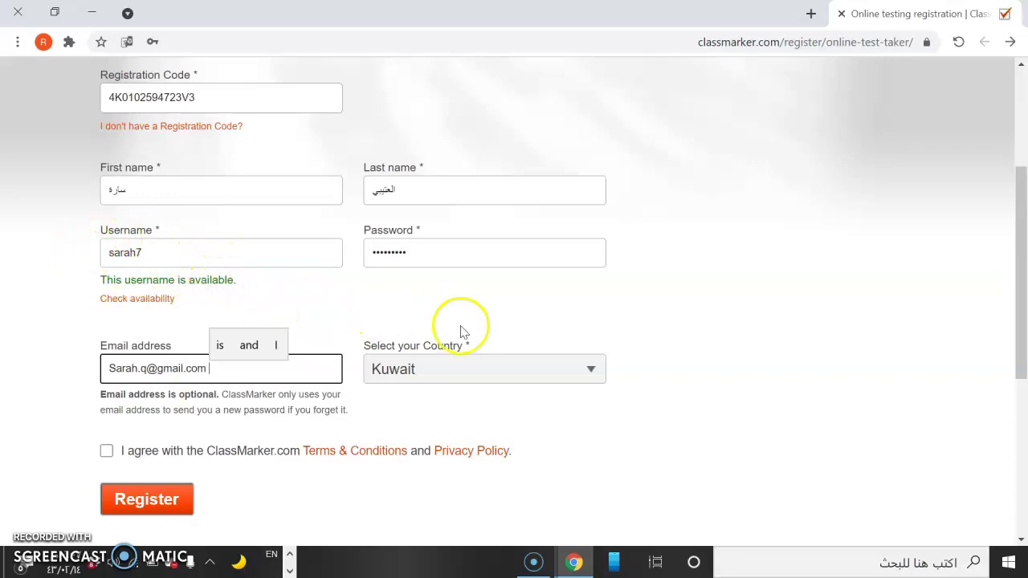
left_click(106, 452)
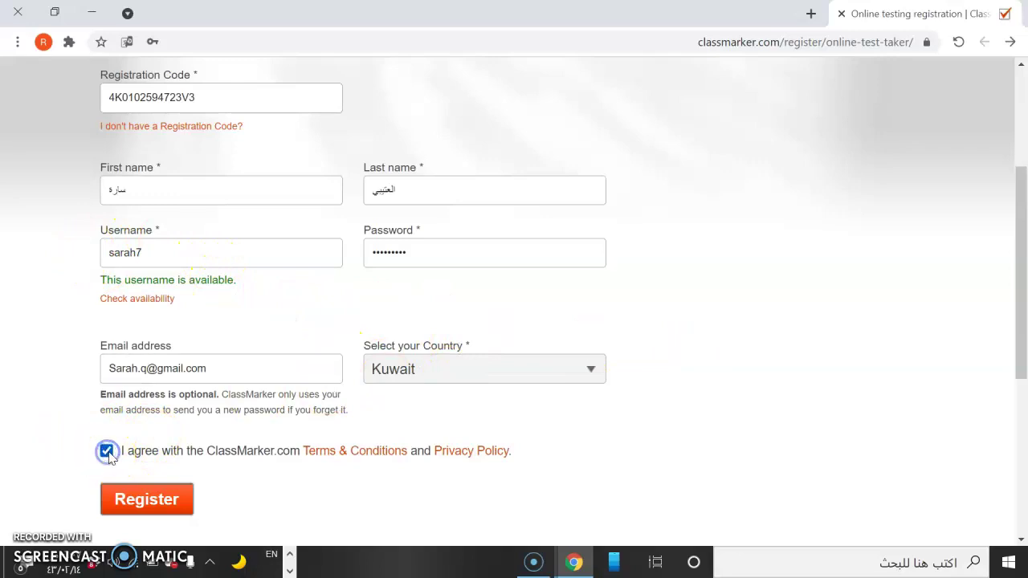
Register the account, then start اختبار قصير from Group Tests and begin after reading its instructions.
left_click(154, 509)
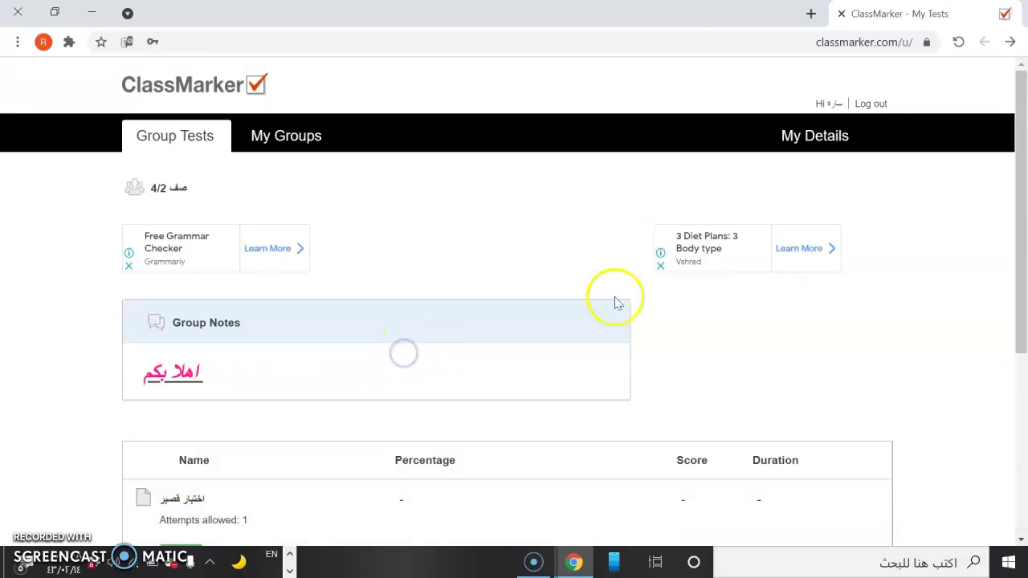
left_click_drag(1017, 208, 1018, 294)
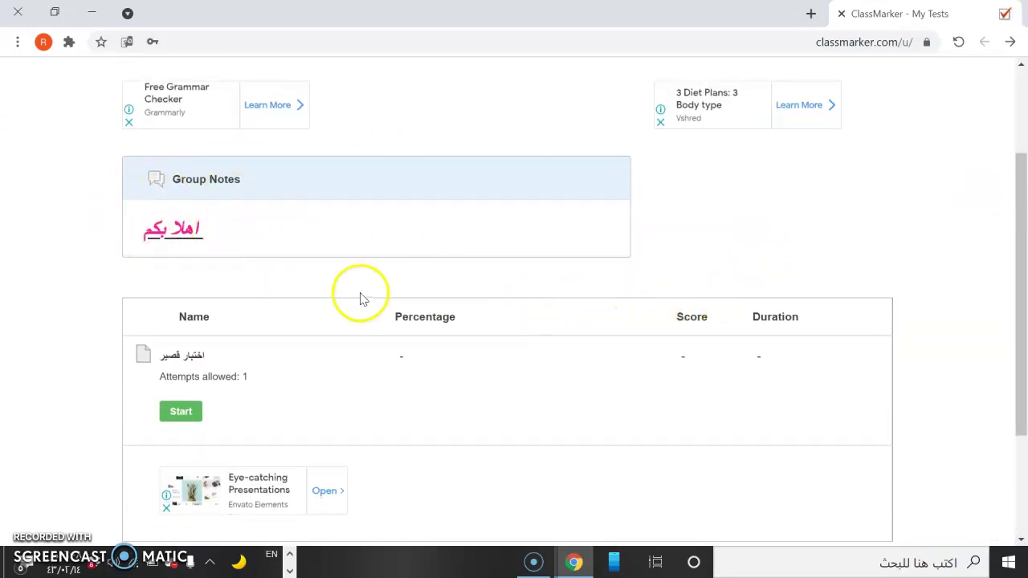
left_click(175, 414)
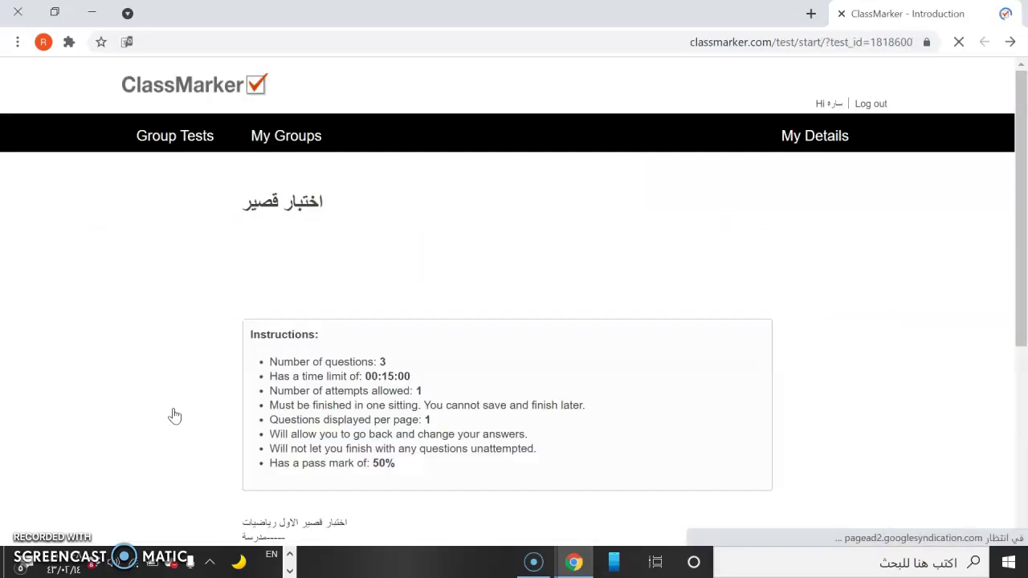
left_click_drag(1024, 172, 1017, 305)
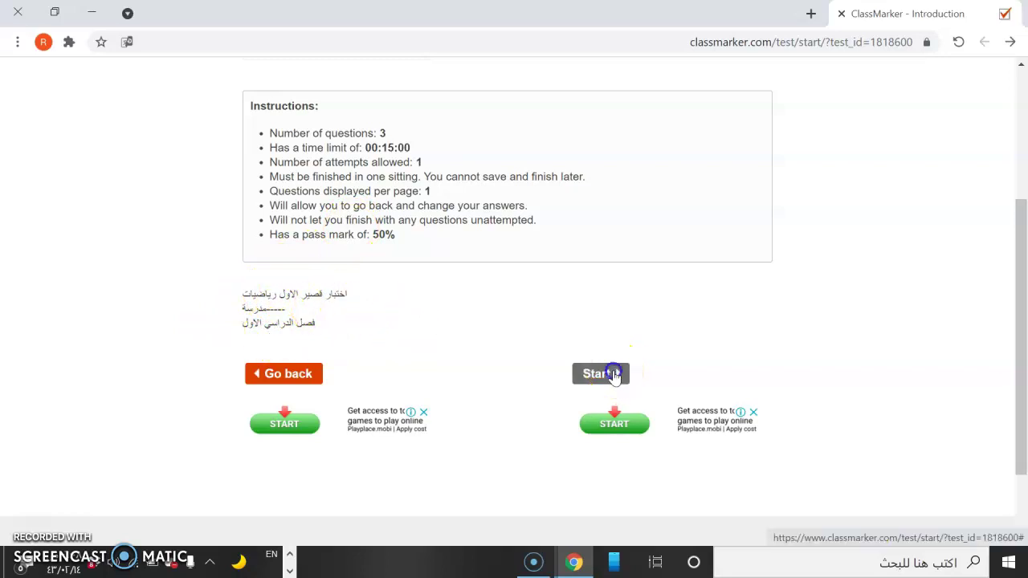
left_click(608, 374)
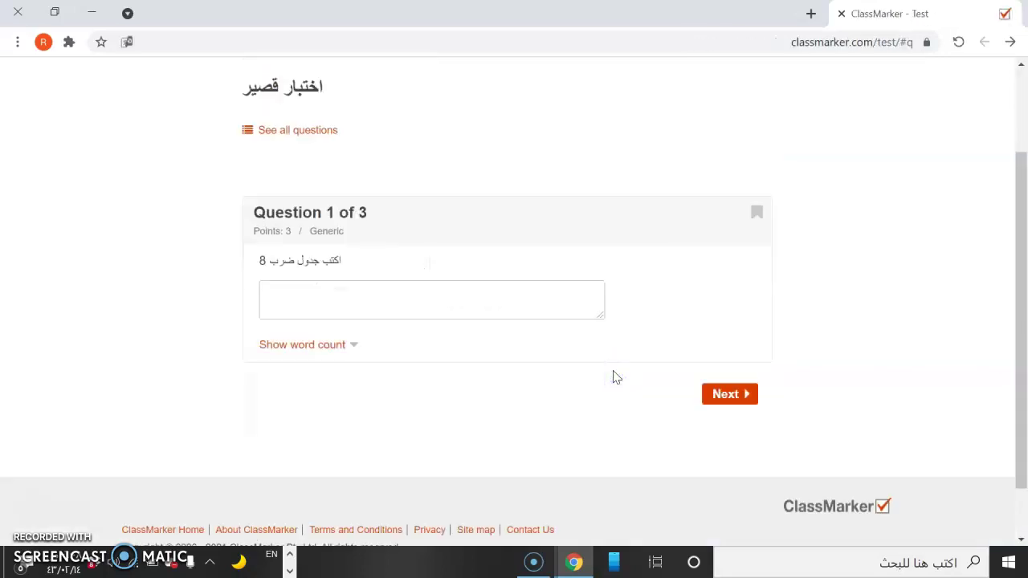
Answer question 1 with 'hchhxhbhxb', mark 4+4=5 False, answer 2 for 1+1, then submit the test.
left_click(355, 301)
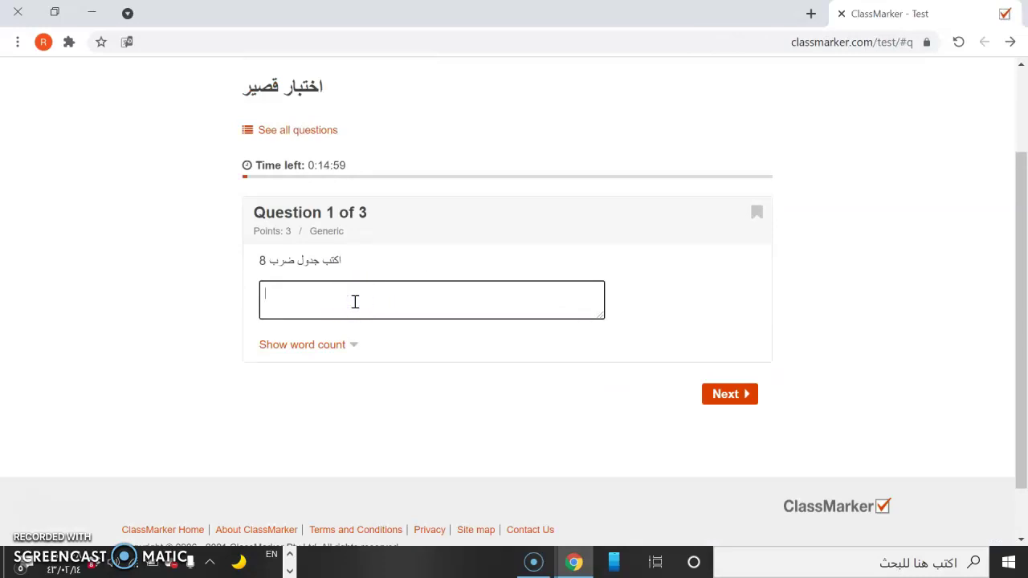
type("hchhxhbhxbhb")
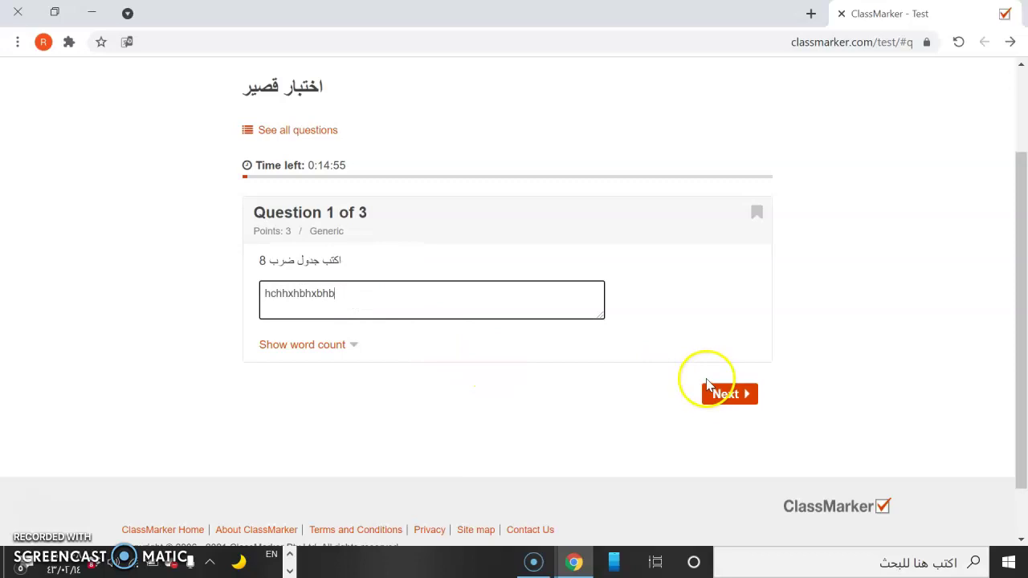
left_click(716, 397)
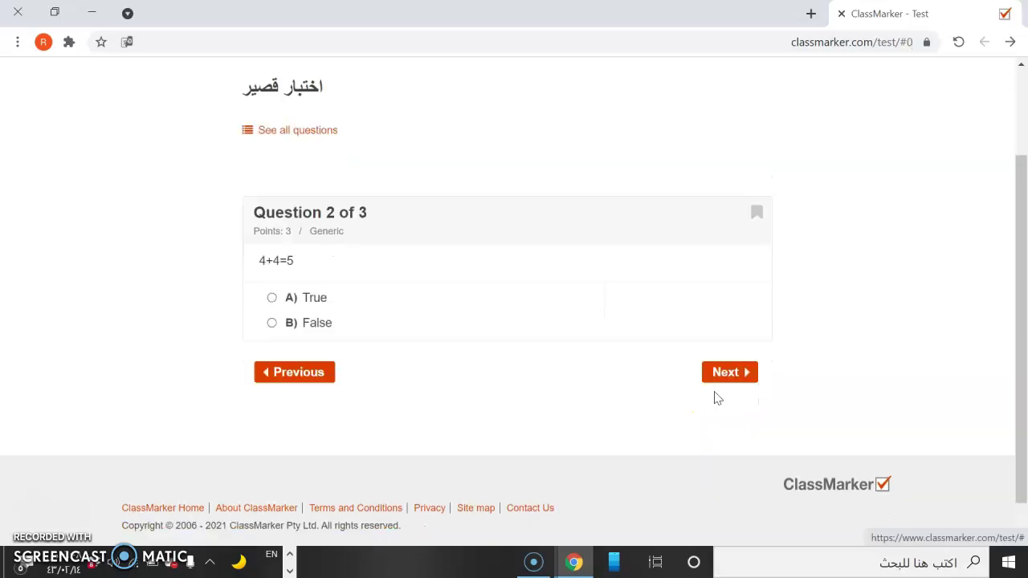
left_click(273, 298)
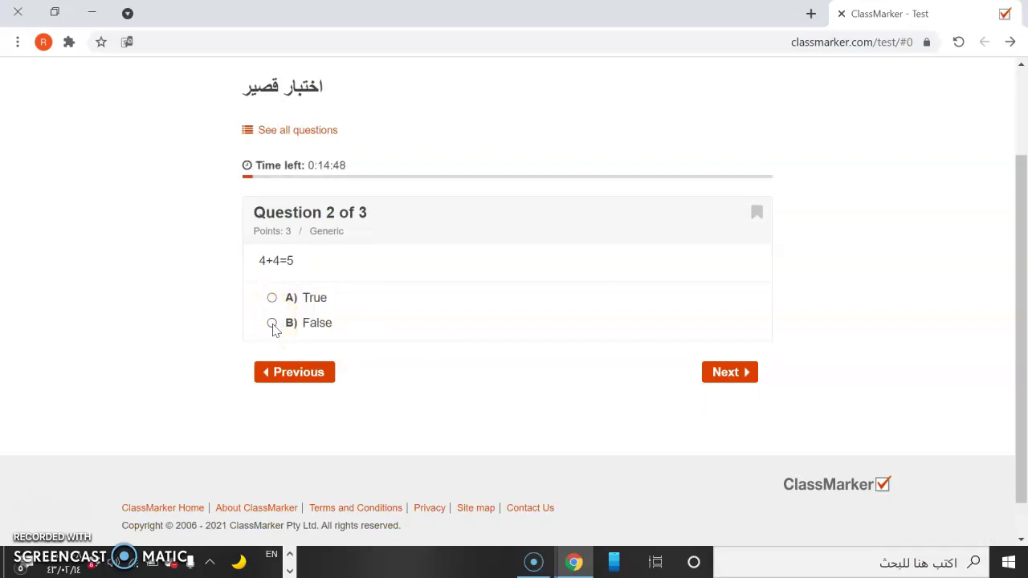
left_click(739, 374)
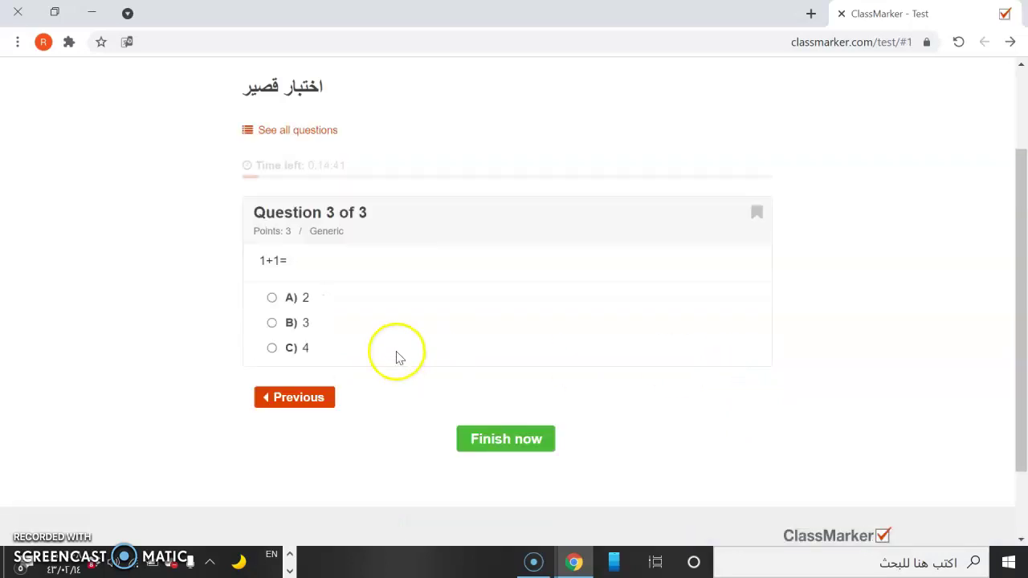
left_click(487, 438)
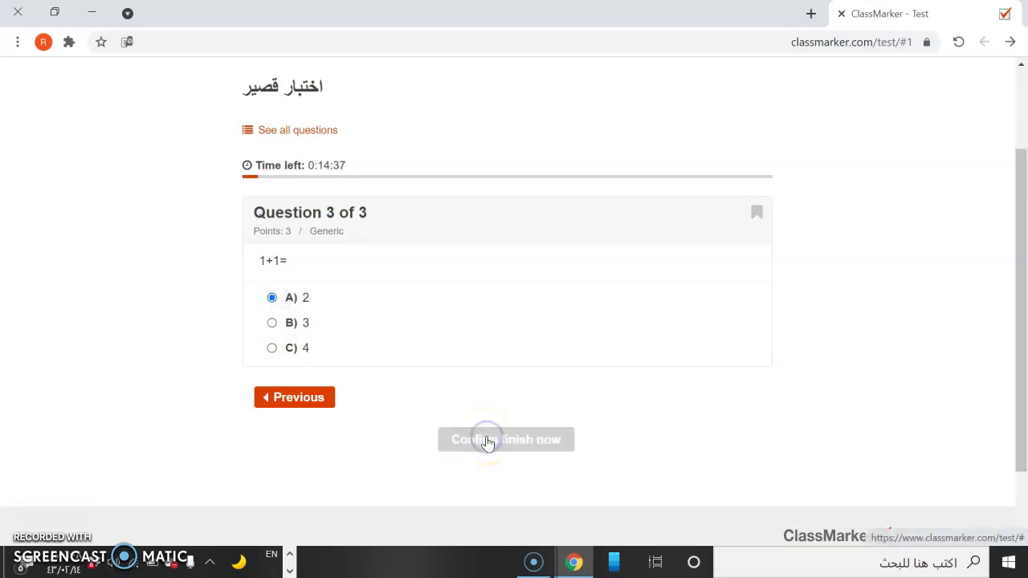
left_click(487, 440)
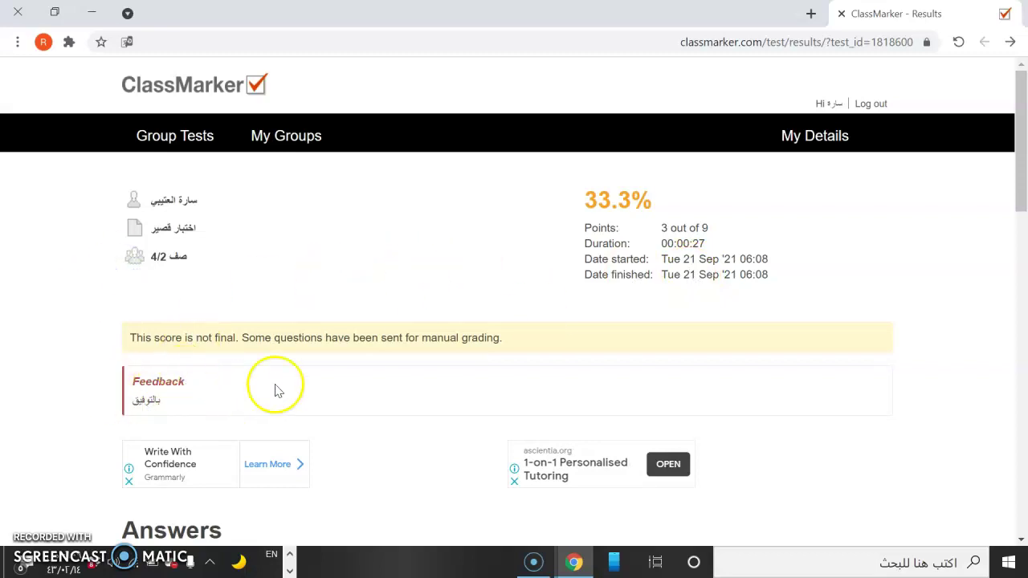
Scroll through the 33.3% (3 of 9 points) results and answers, then show the student's groups.
left_click_drag(1023, 195, 1022, 277)
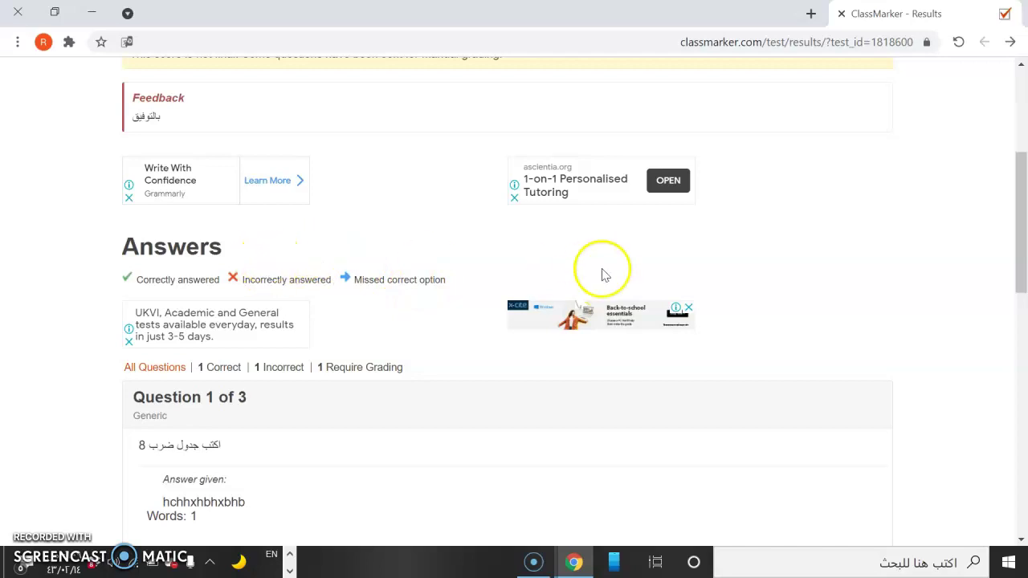
left_click_drag(1018, 246, 1022, 158)
scroll(1003, 259, "down", 20)
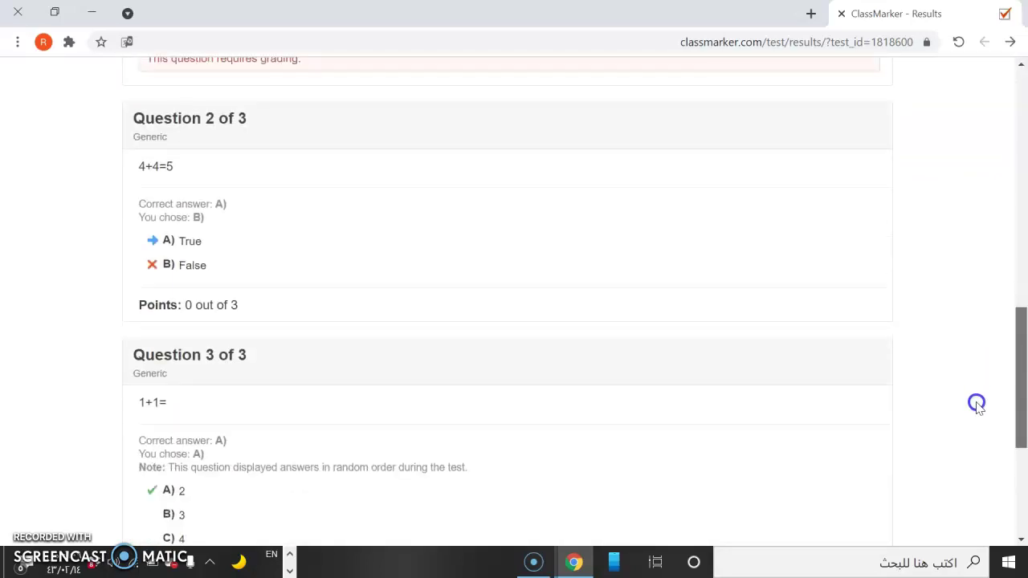
scroll(985, 473, "down", 1)
left_click_drag(1020, 476, 1022, 163)
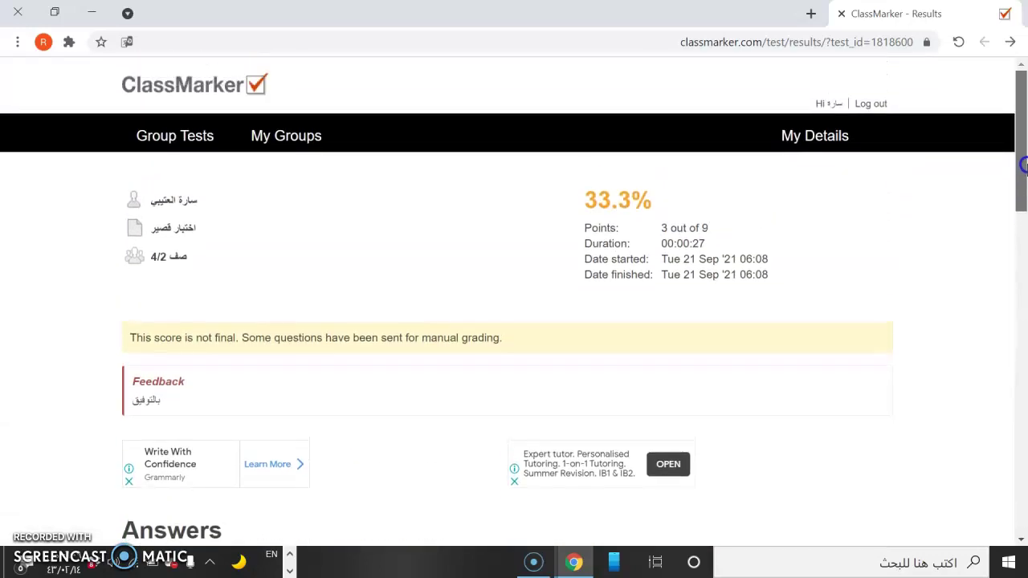
left_click(295, 135)
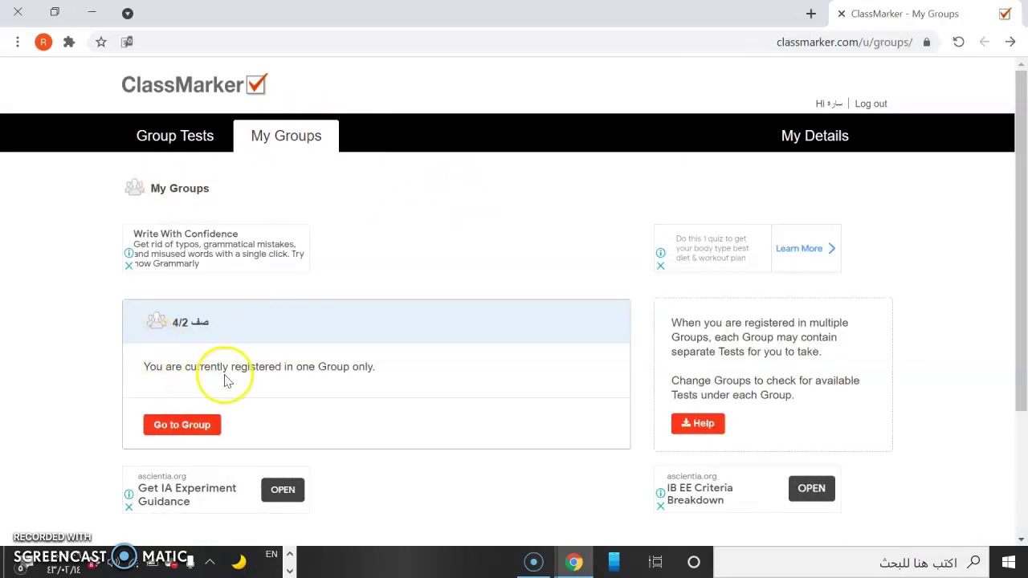
left_click(203, 423)
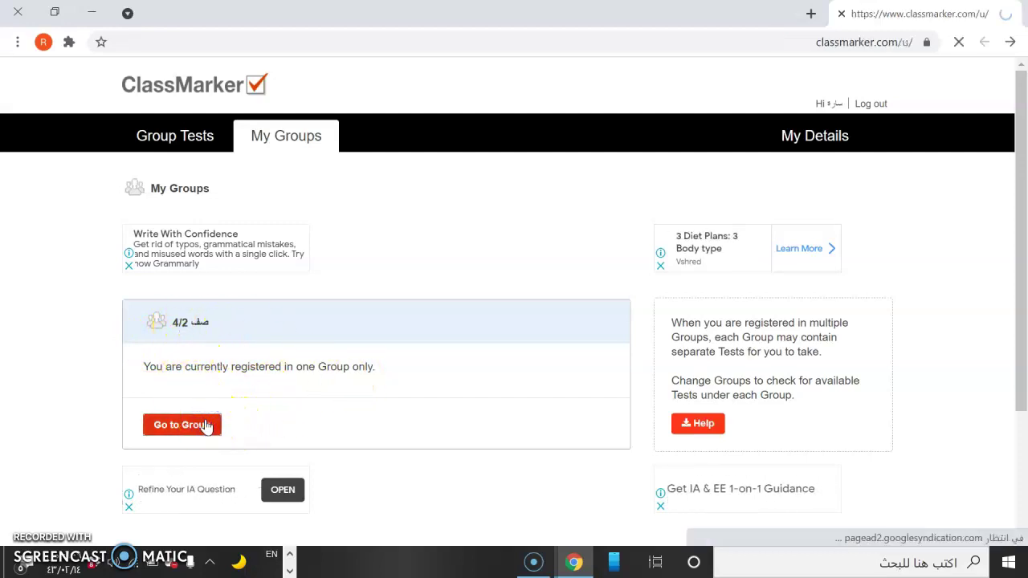
left_click_drag(1023, 253, 1004, 372)
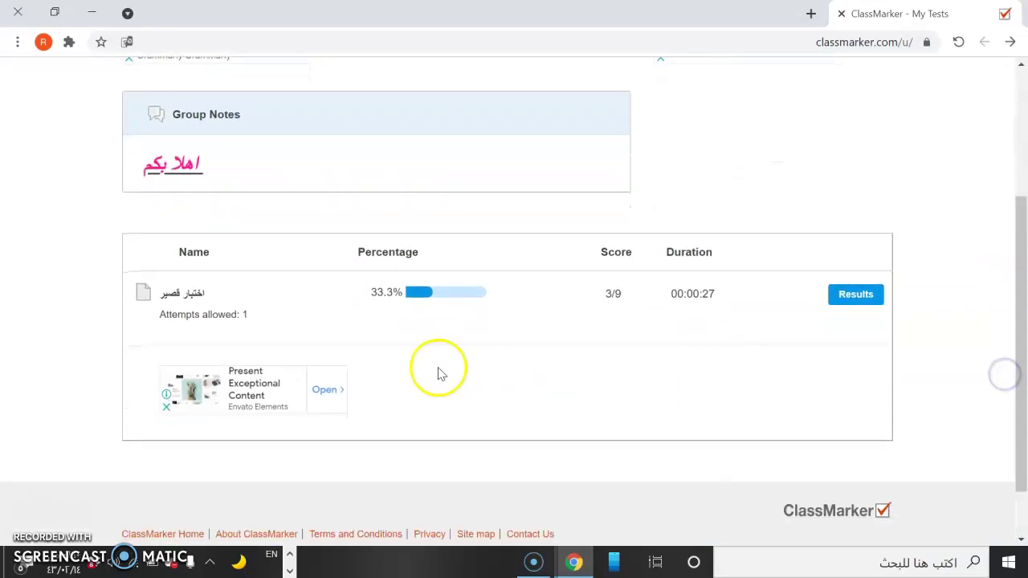
left_click(843, 299)
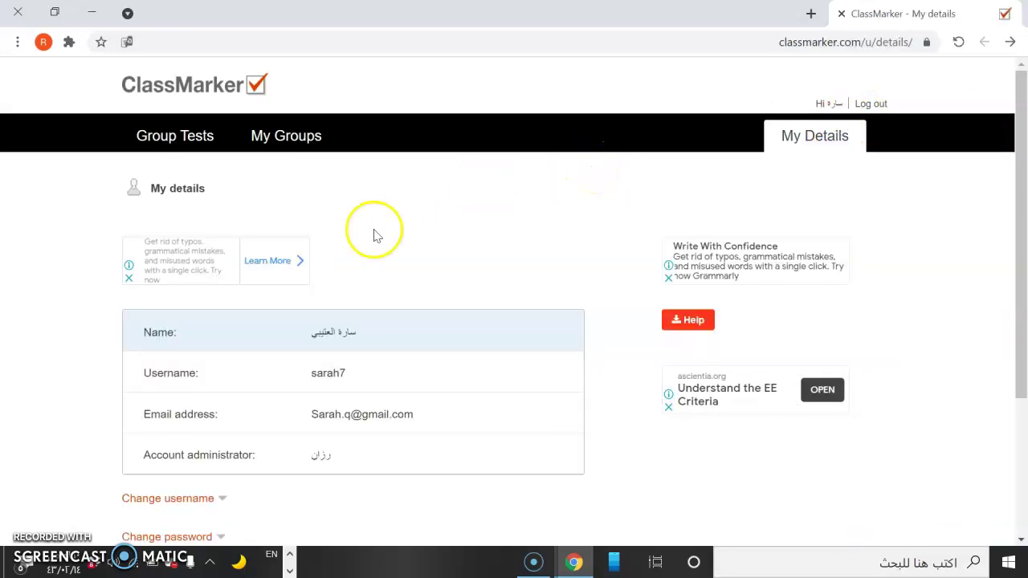
Scroll through the My Details page listing name, username, e-mail and account administrator.
left_click_drag(1020, 214, 1016, 268)
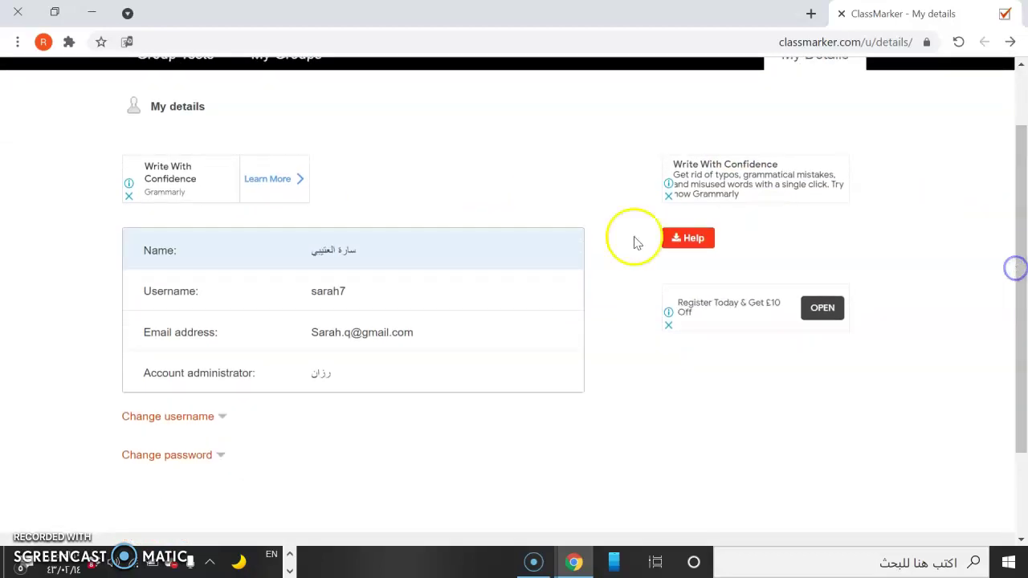
left_click_drag(1018, 212, 1024, 183)
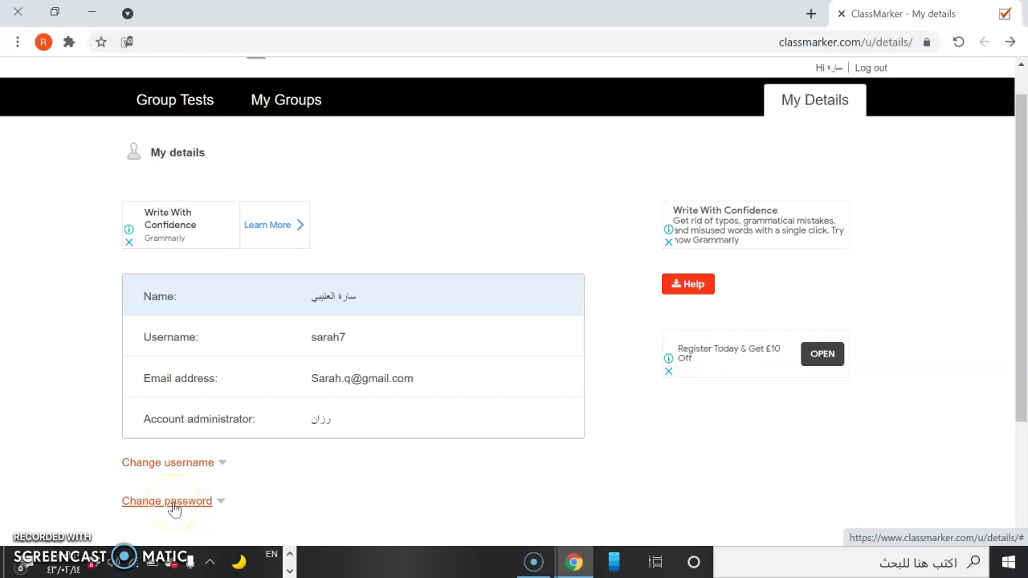
left_click_drag(1015, 309, 1019, 249)
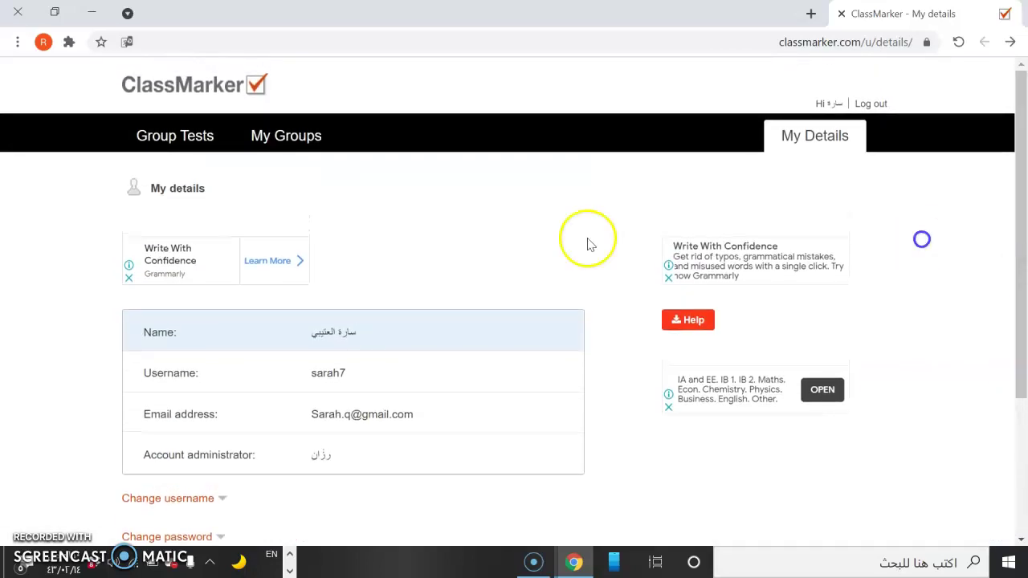